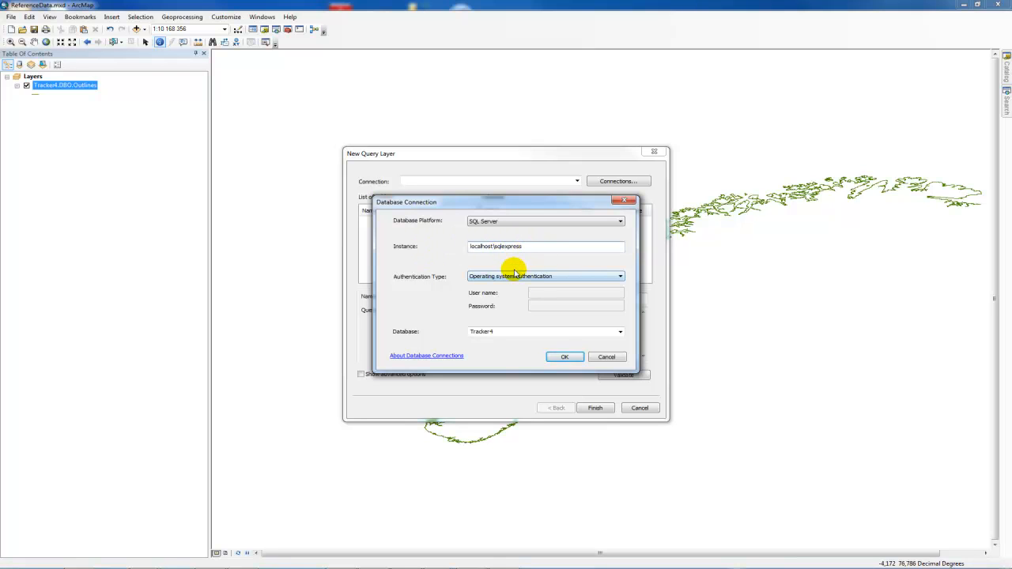
Complete the SQL Server connection to the Tracker4 database and select it as the query layer's connection
left_click(620, 332)
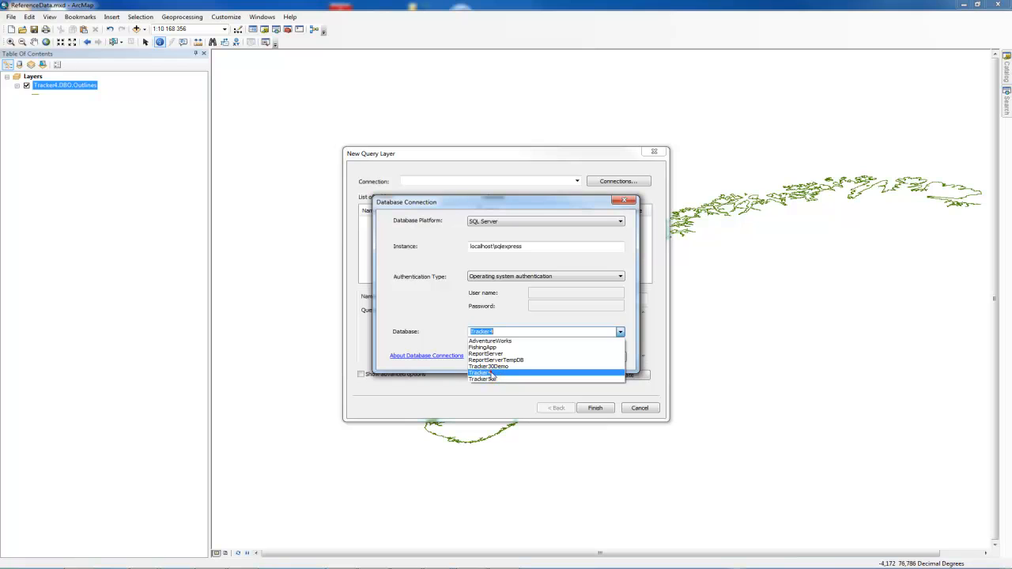
left_click(490, 373)
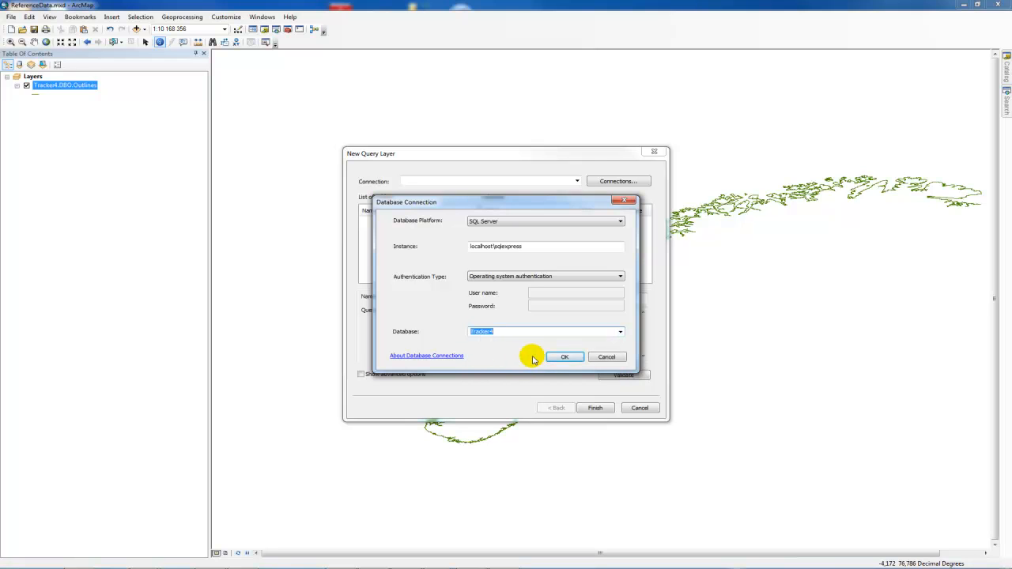
left_click(563, 357)
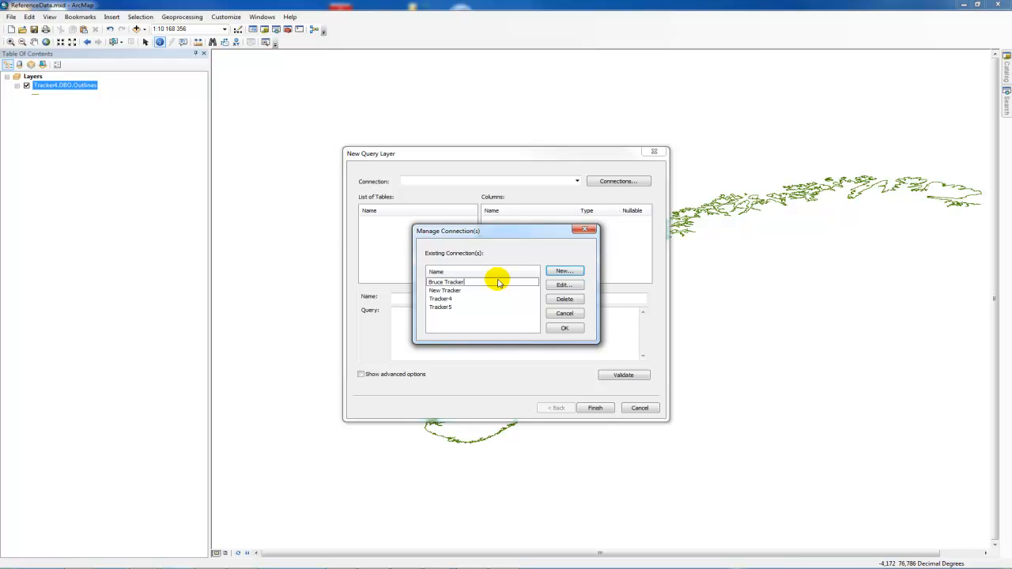
left_click(456, 290)
left_click(460, 283)
left_click(564, 328)
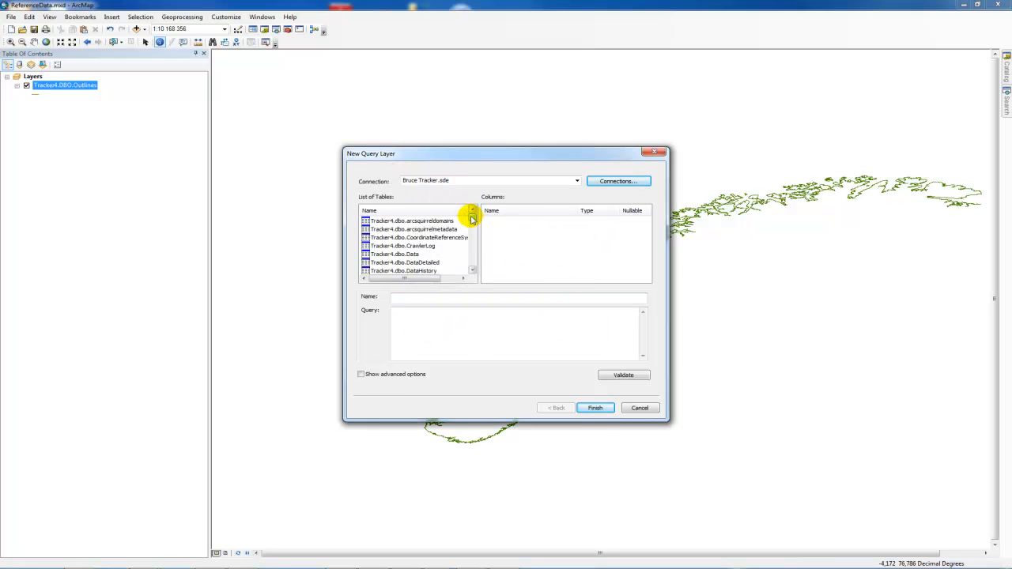
Create a query layer named 3D Seismic from the Tracker4.dbo.SpatialSeismicCube table
left_click_drag(470, 217, 475, 248)
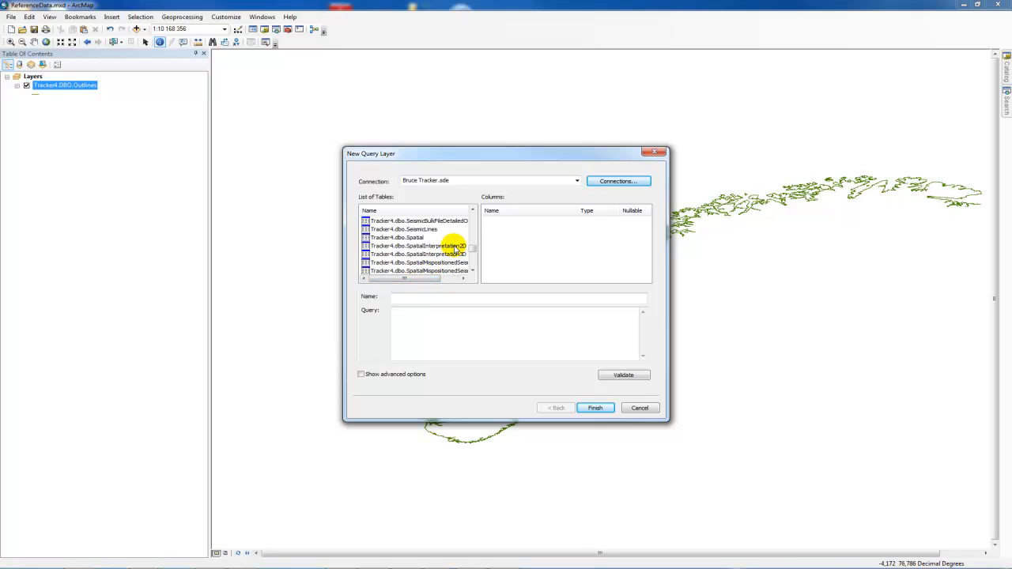
left_click_drag(474, 250, 449, 261)
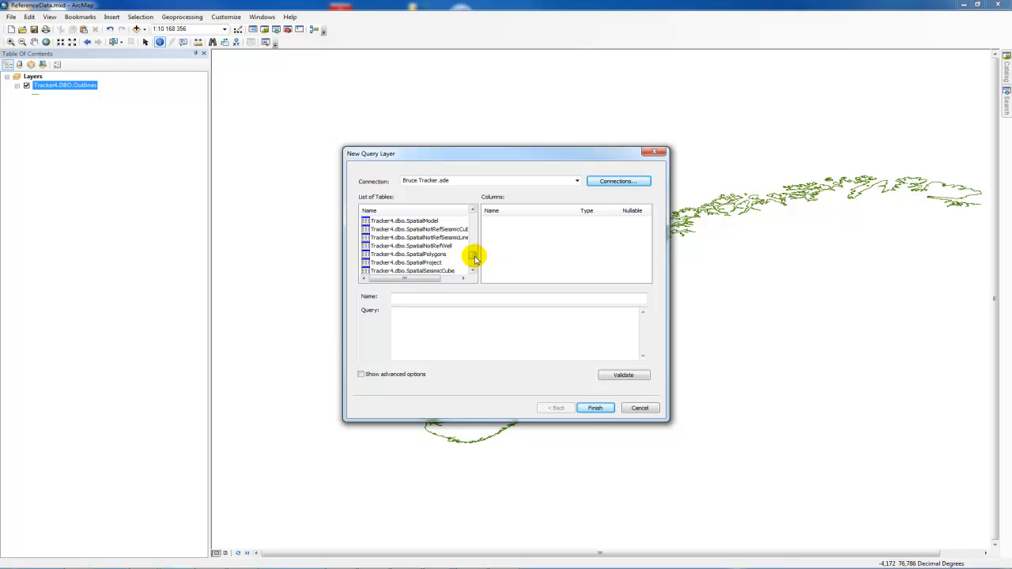
left_click_drag(472, 263, 472, 266)
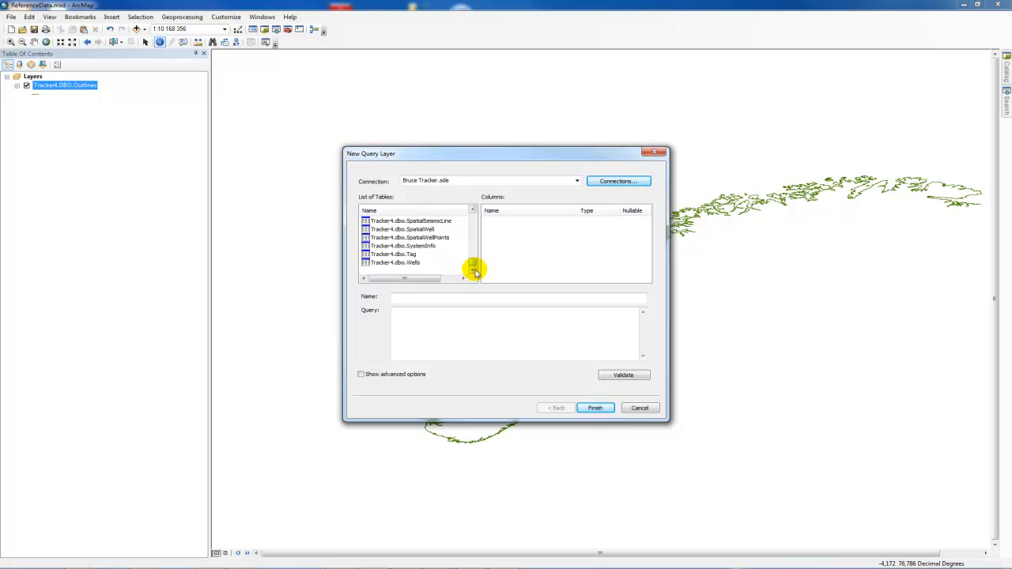
left_click_drag(472, 266, 452, 253)
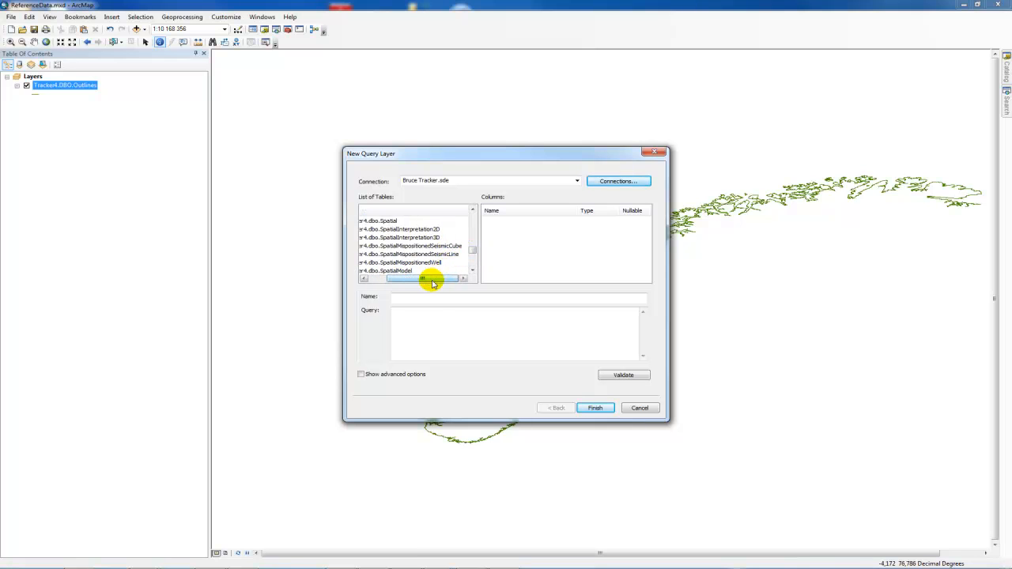
left_click_drag(430, 279, 407, 277)
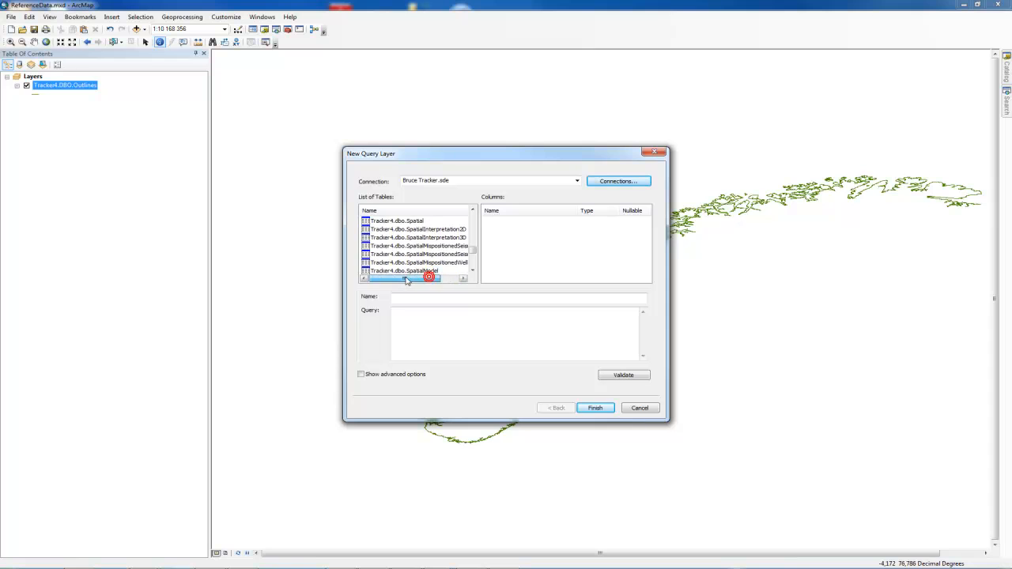
scroll(471, 253, "down", 4)
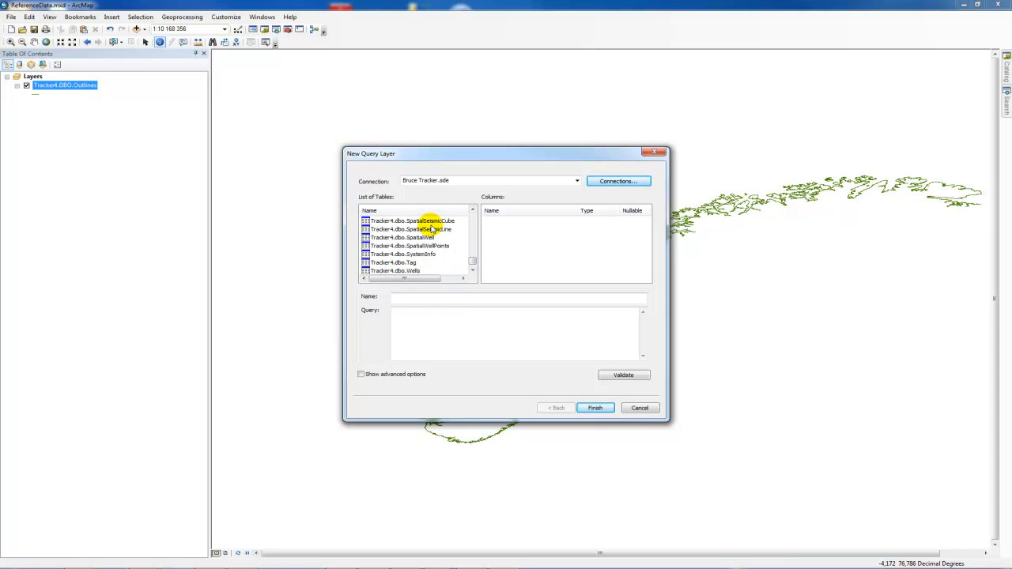
left_click(431, 228)
double_click(431, 221)
left_click(478, 300)
type("3d")
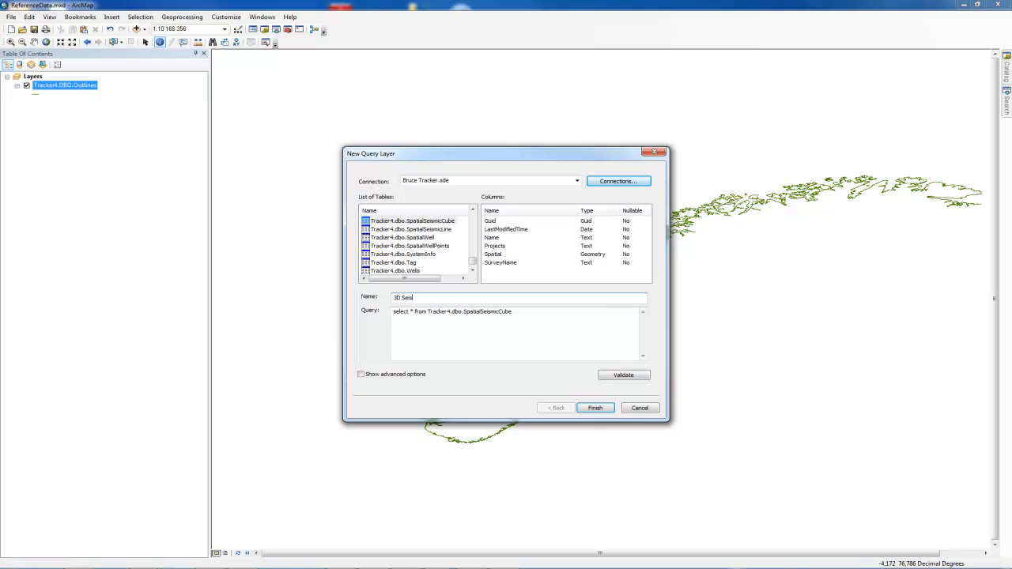
left_click(595, 407)
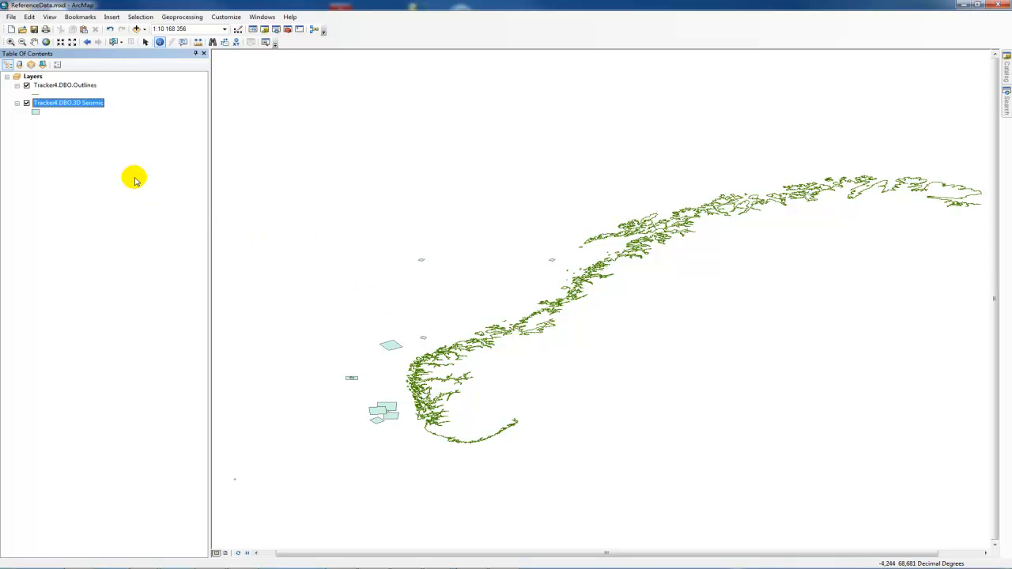
Symbolize the 3D Seismic layer by unique values of the SurveyName field, adding all values
double_click(89, 104)
left_click_drag(509, 167, 684, 128)
left_click(656, 172)
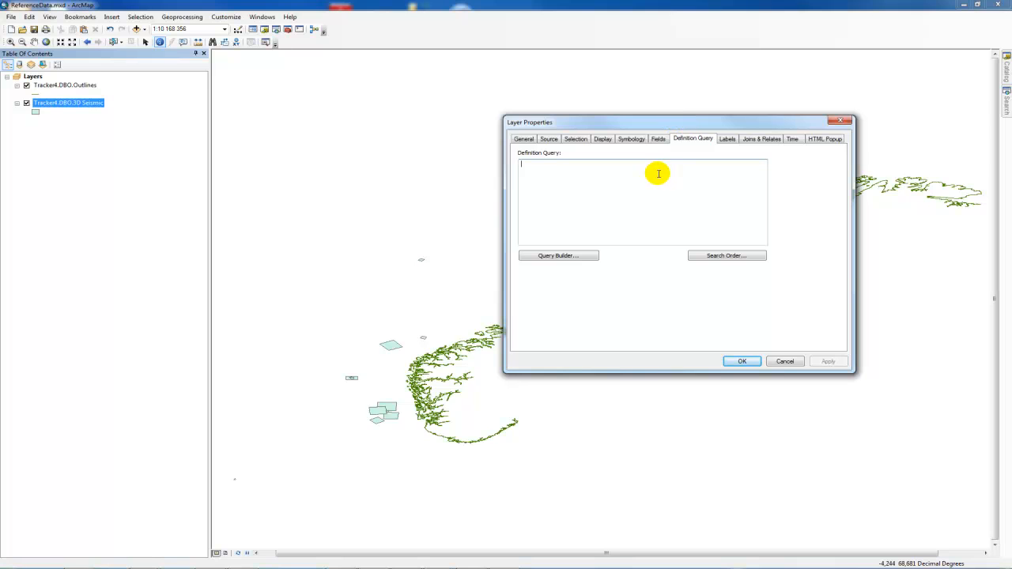
left_click(631, 139)
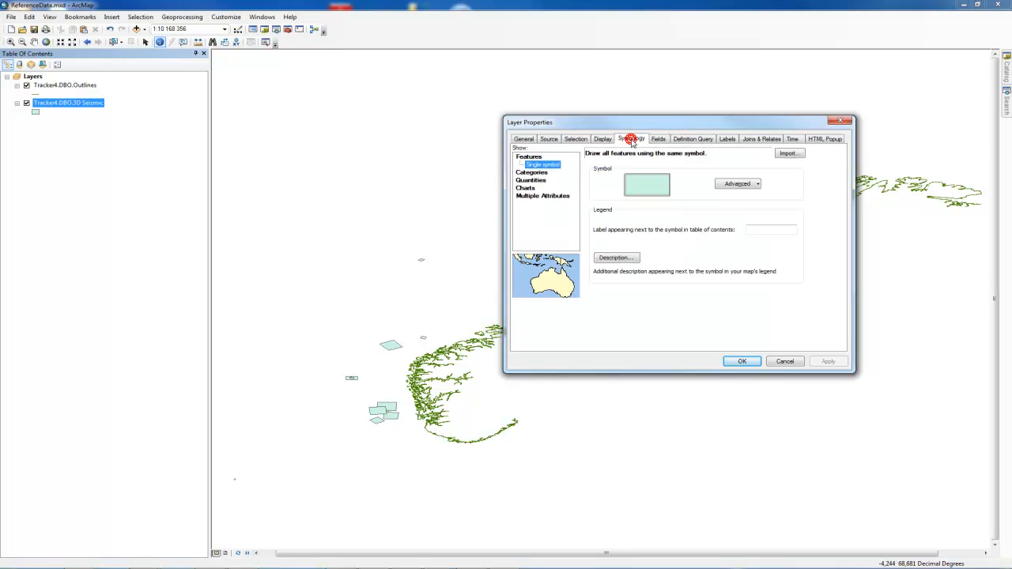
left_click(531, 172)
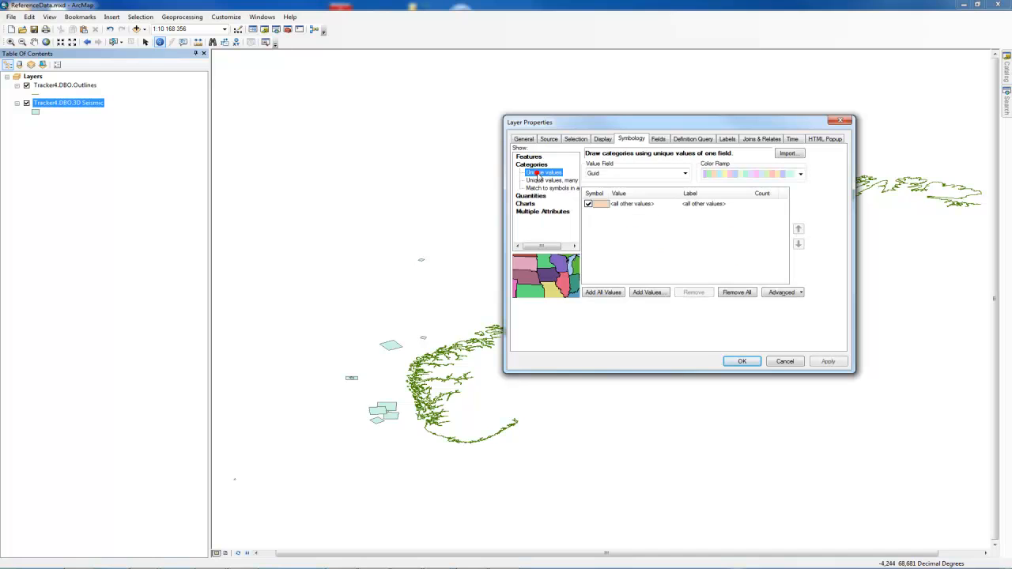
left_click(682, 174)
left_click(604, 201)
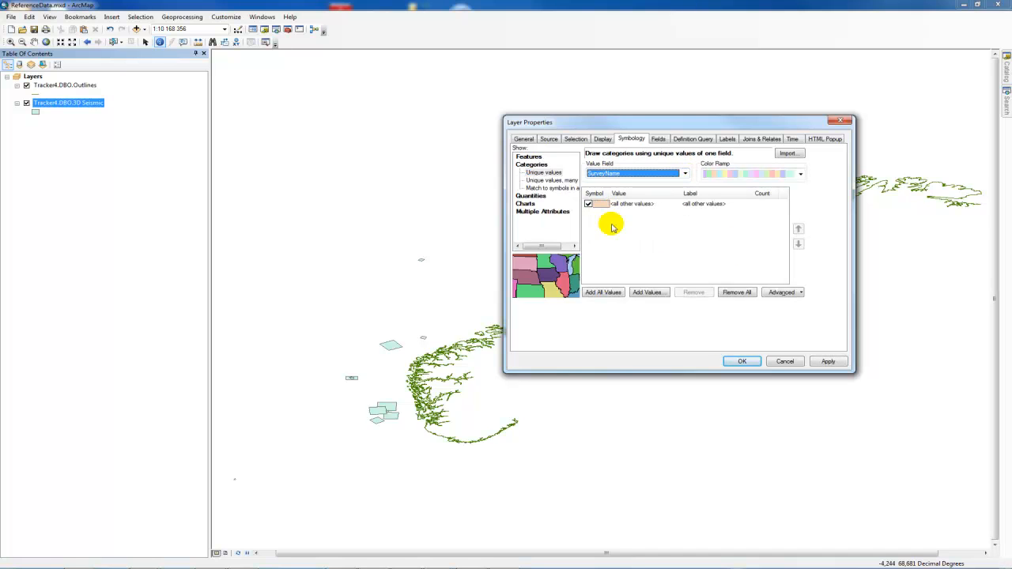
left_click(612, 293)
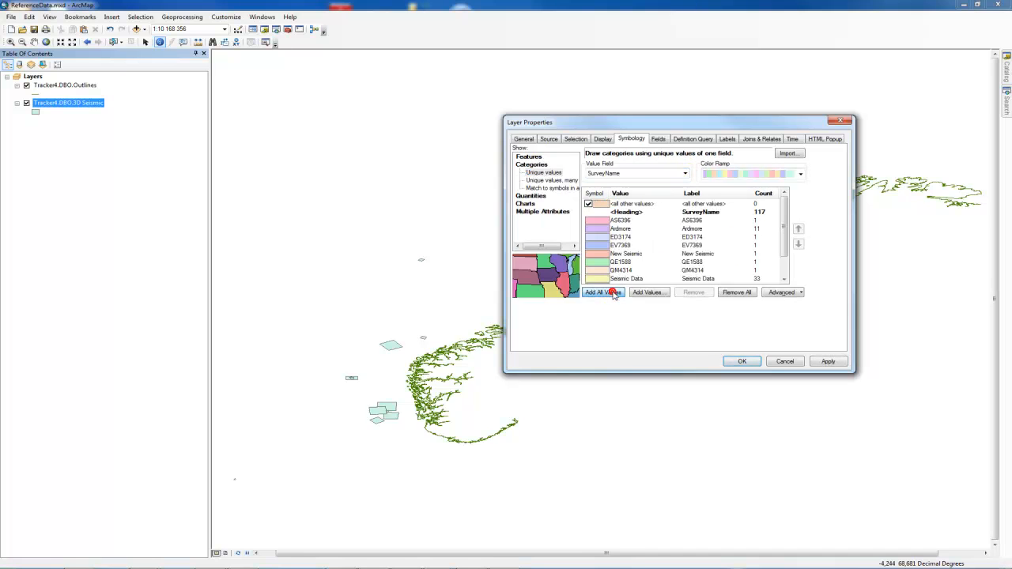
left_click(827, 361)
Label the 3D Seismic layer's features with the SurveyName field and inspect the labels on the map
left_click_drag(563, 120, 644, 273)
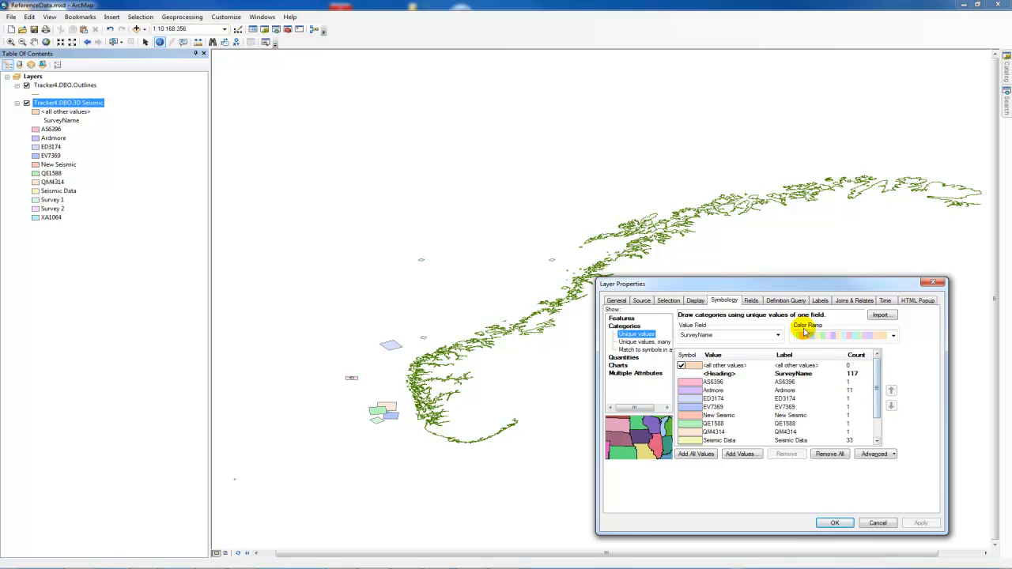
left_click_drag(792, 284, 775, 228)
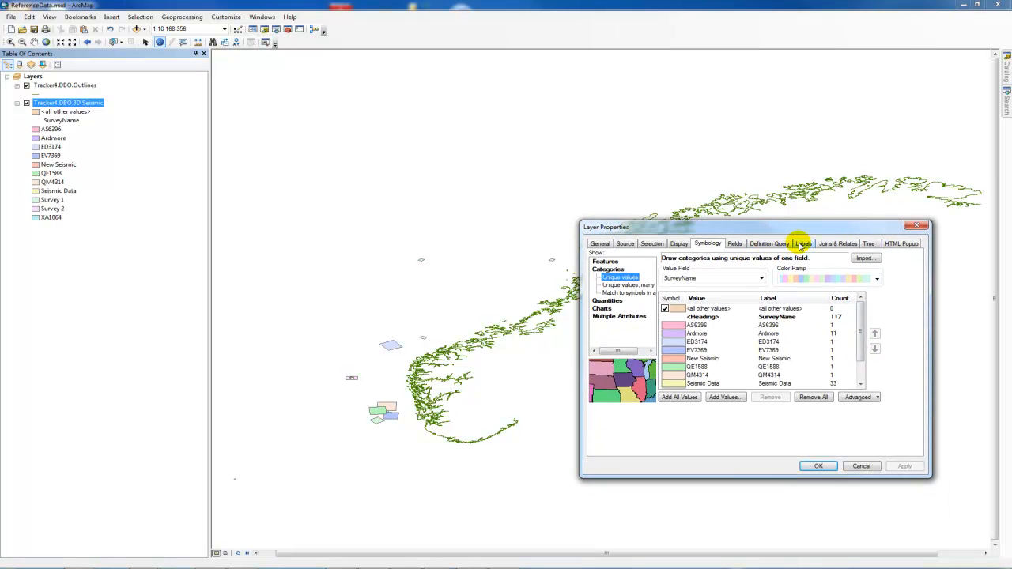
left_click(801, 244)
left_click(634, 258)
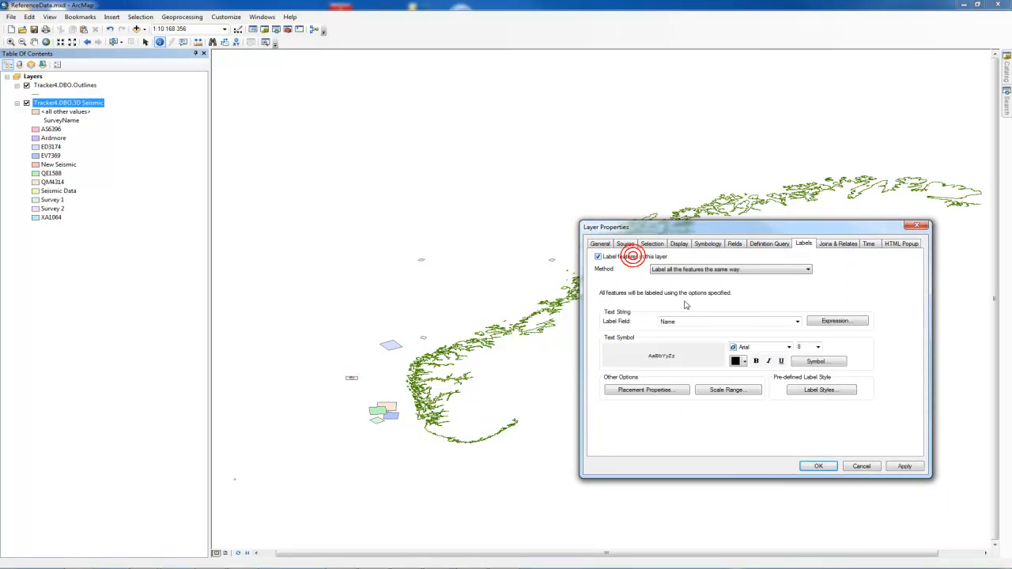
left_click(797, 323)
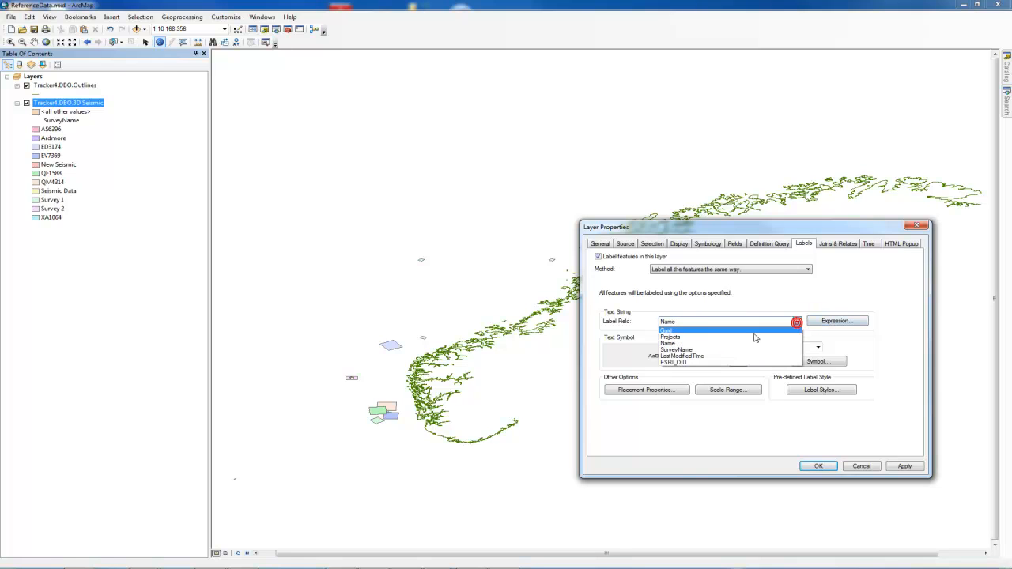
left_click(683, 351)
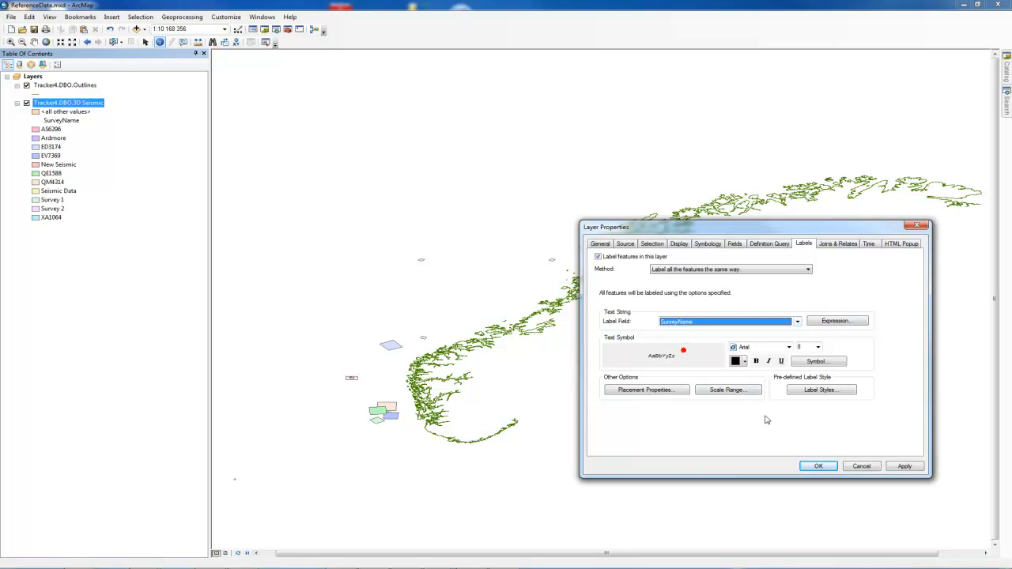
left_click(818, 466)
left_click_drag(441, 296, 530, 272)
scroll(531, 273, "down", 1)
scroll(537, 272, "down", 2)
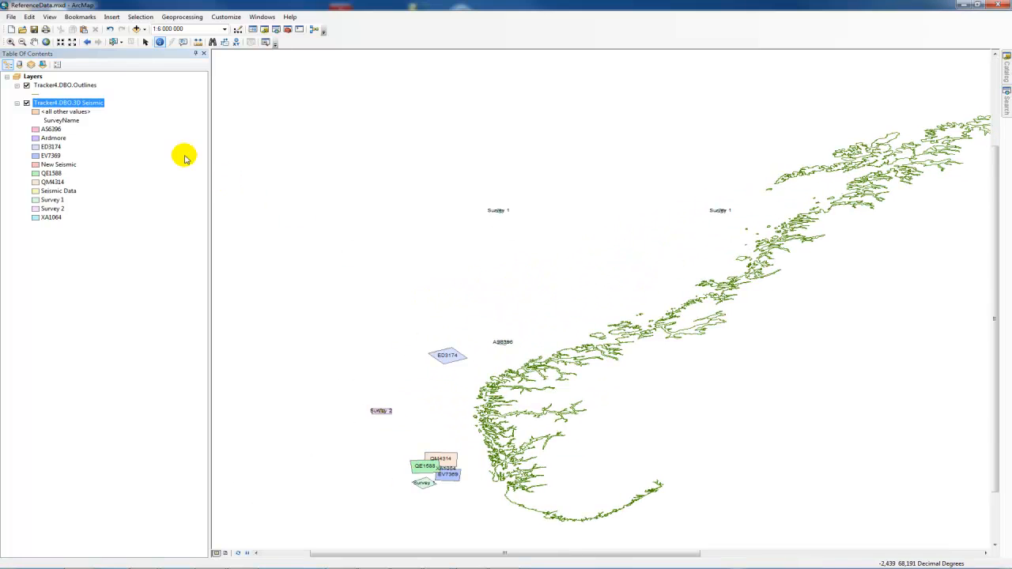
Add another query layer named Wells All from the Tracker4.dbo.SpatialWell table, using the same database connection
left_click(11, 17)
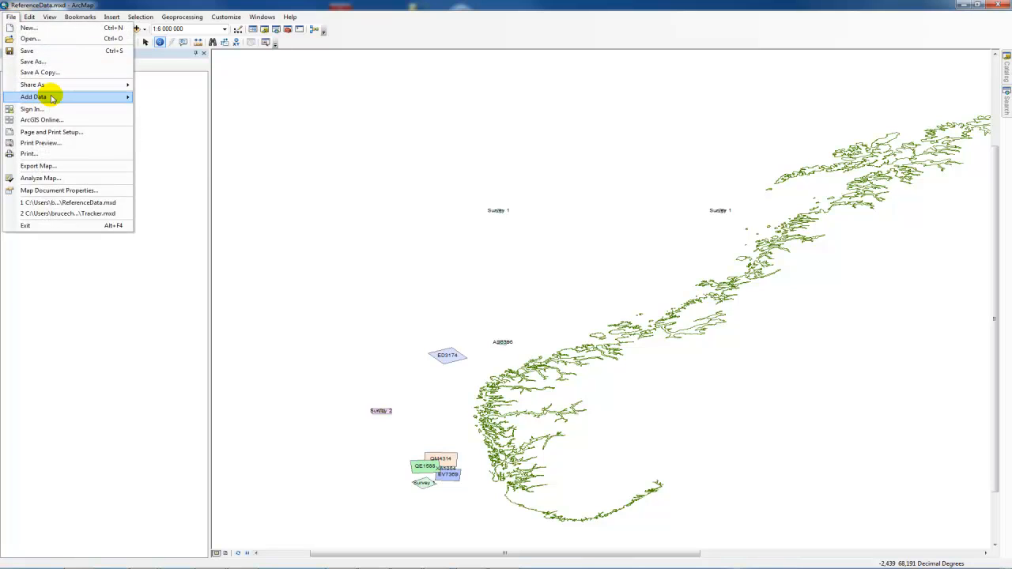
mouse_move(126, 96)
left_click(192, 164)
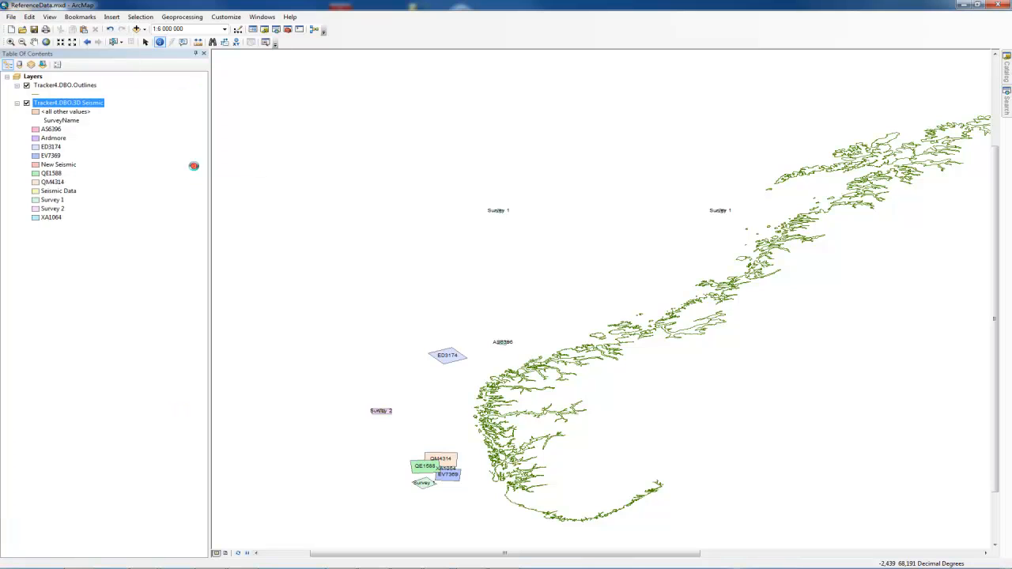
left_click(578, 181)
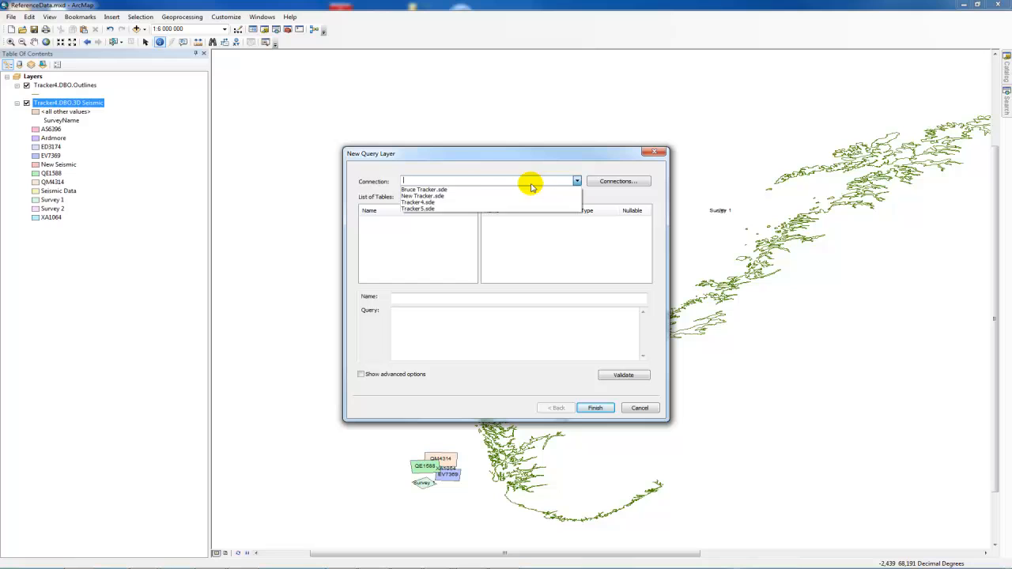
left_click(451, 189)
left_click_drag(473, 221, 471, 261)
double_click(420, 230)
left_click(466, 296)
type("Wells All")
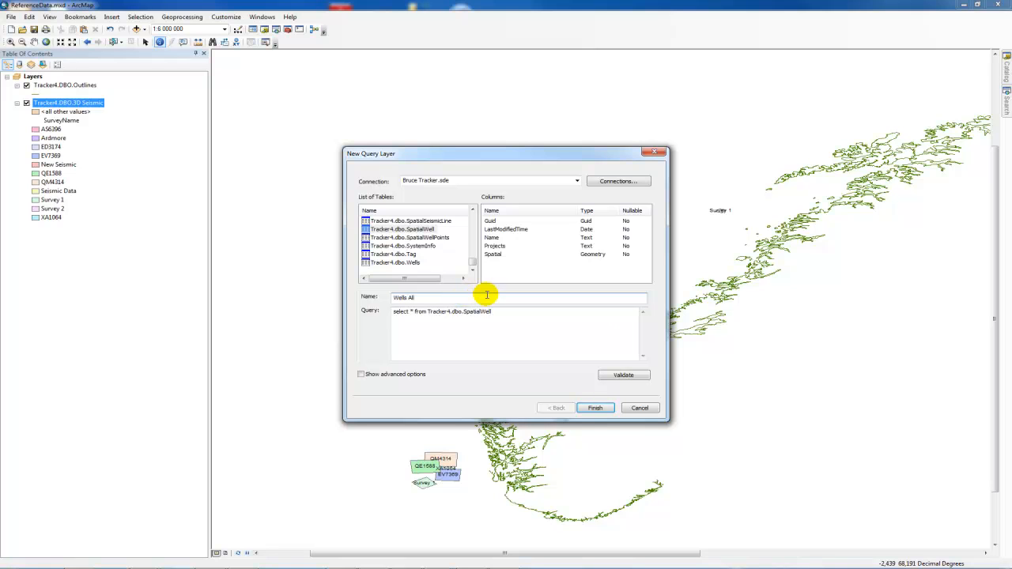
left_click(594, 407)
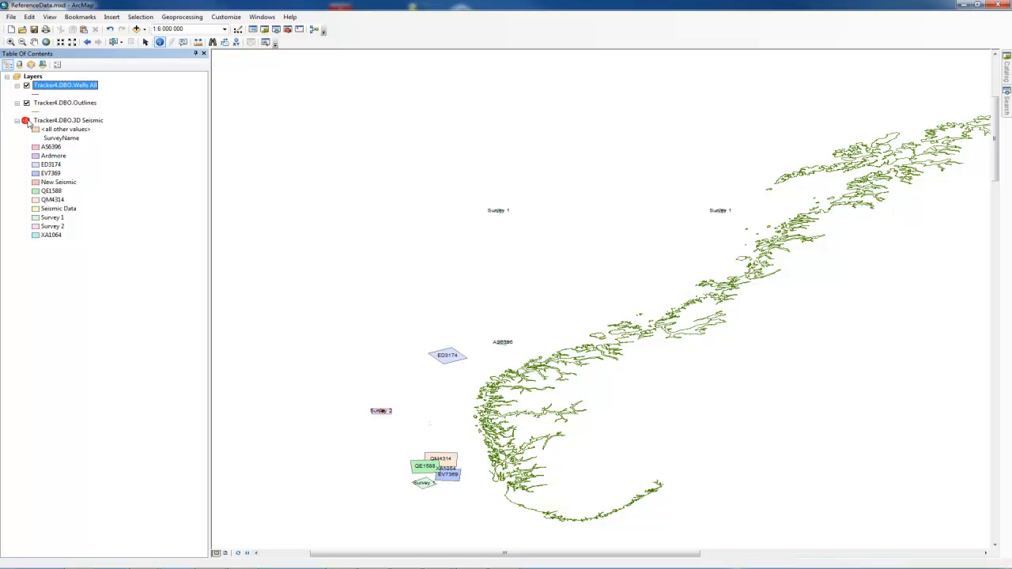
Turn off and collapse the 3D Seismic layer, and increase the line width of the Wells All layer's symbol
left_click(26, 120)
left_click(17, 121)
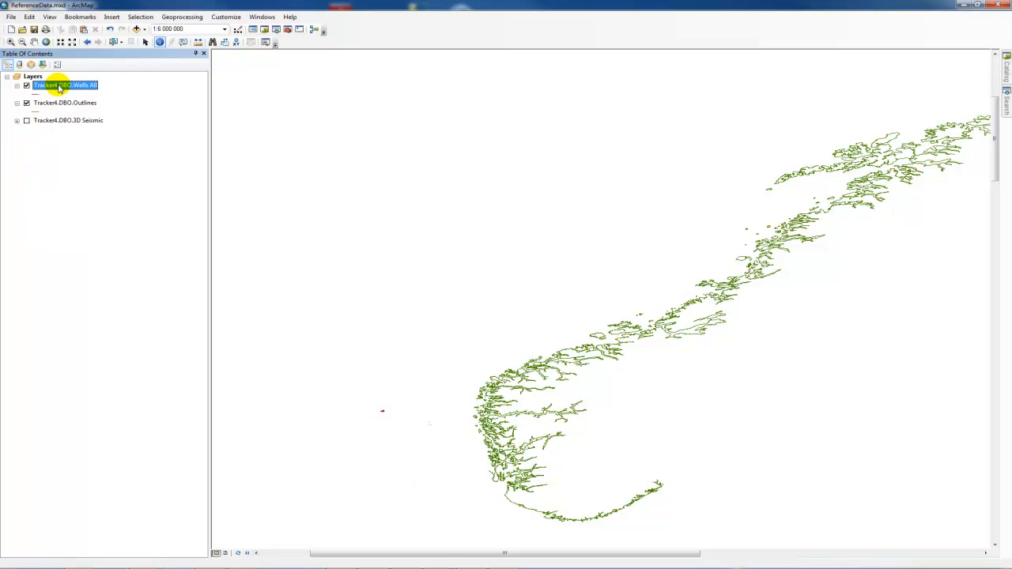
double_click(84, 85)
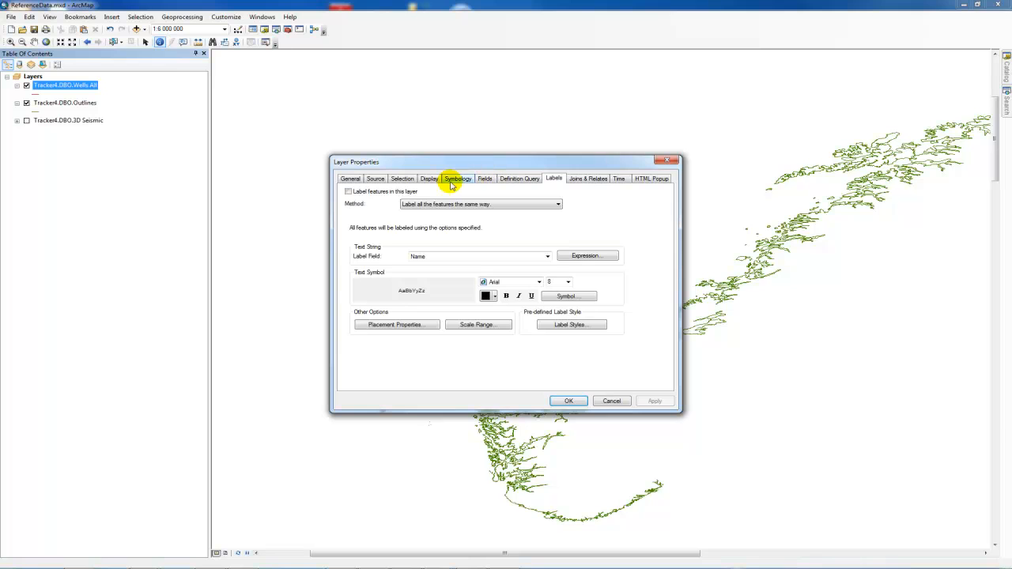
left_click(457, 179)
left_click(484, 218)
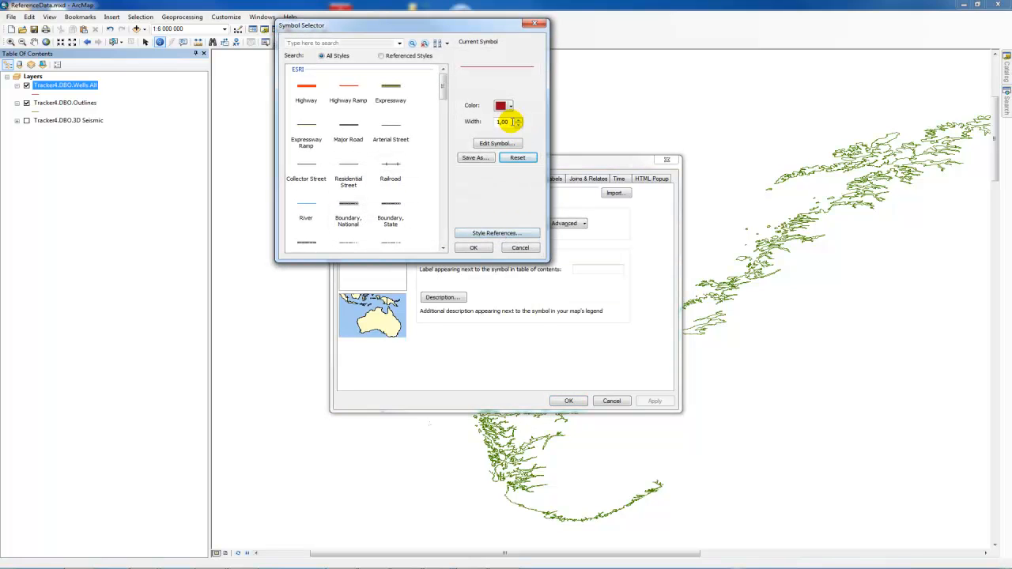
left_click(519, 120)
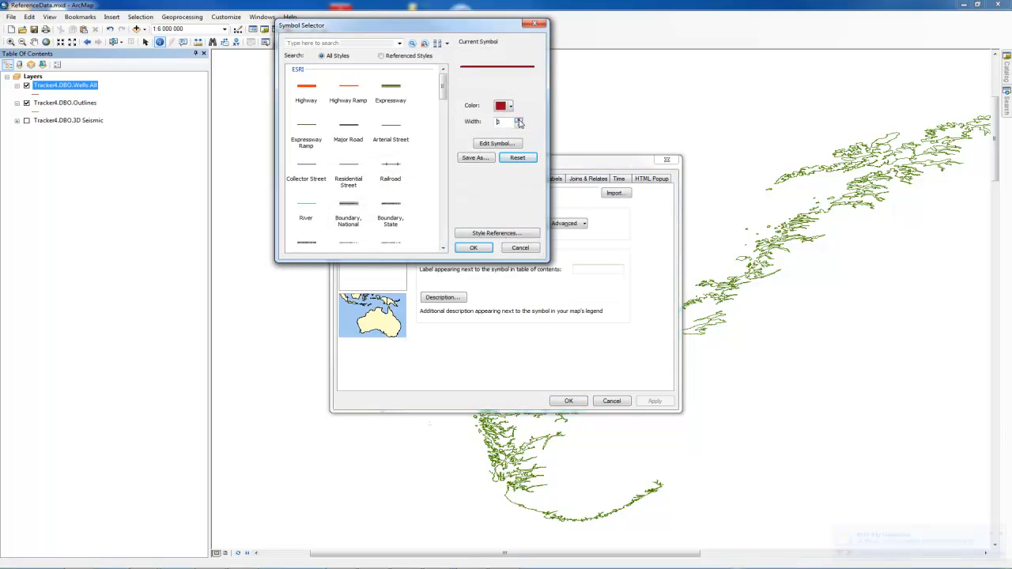
left_click(468, 247)
left_click(568, 401)
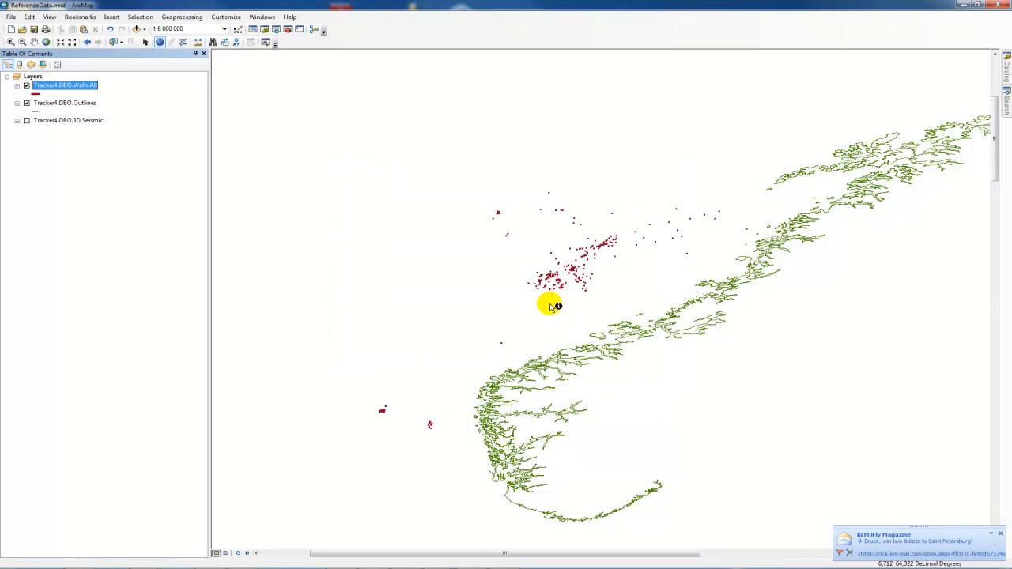
left_click_drag(549, 302, 571, 317)
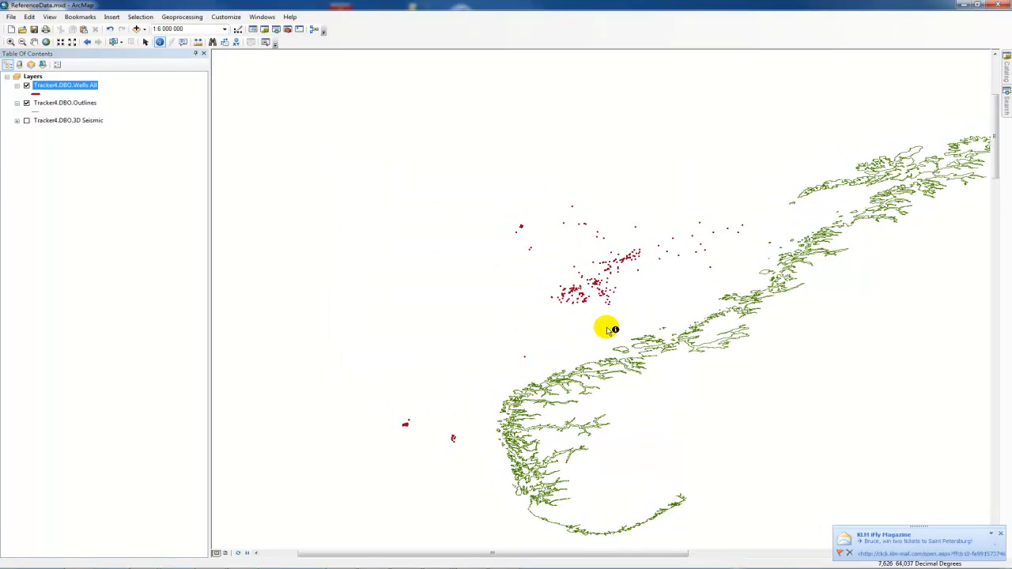
Examine the Projects field in the Wells All attribute table, enlarging the table to show more records
right_click(78, 88)
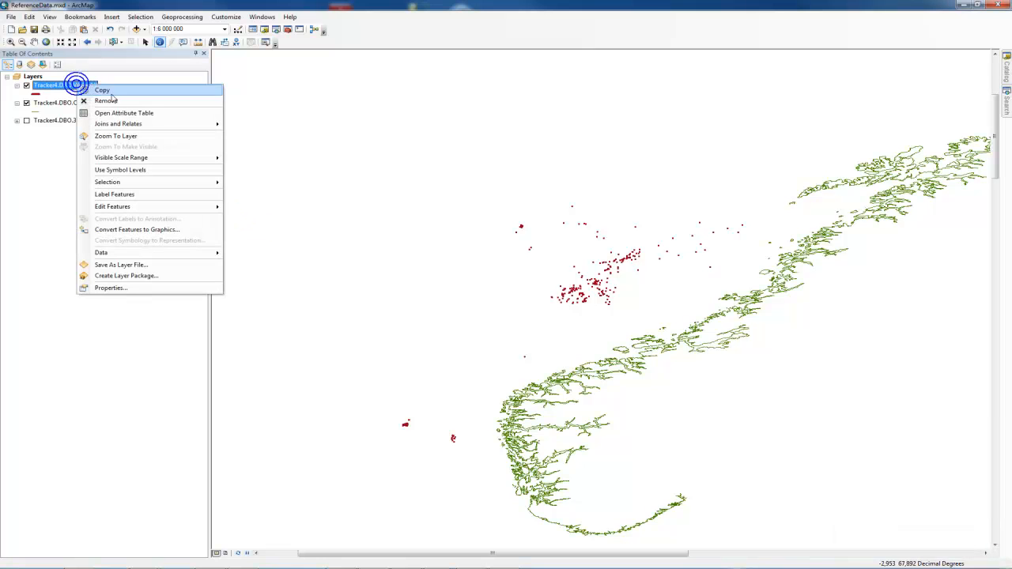
left_click(123, 113)
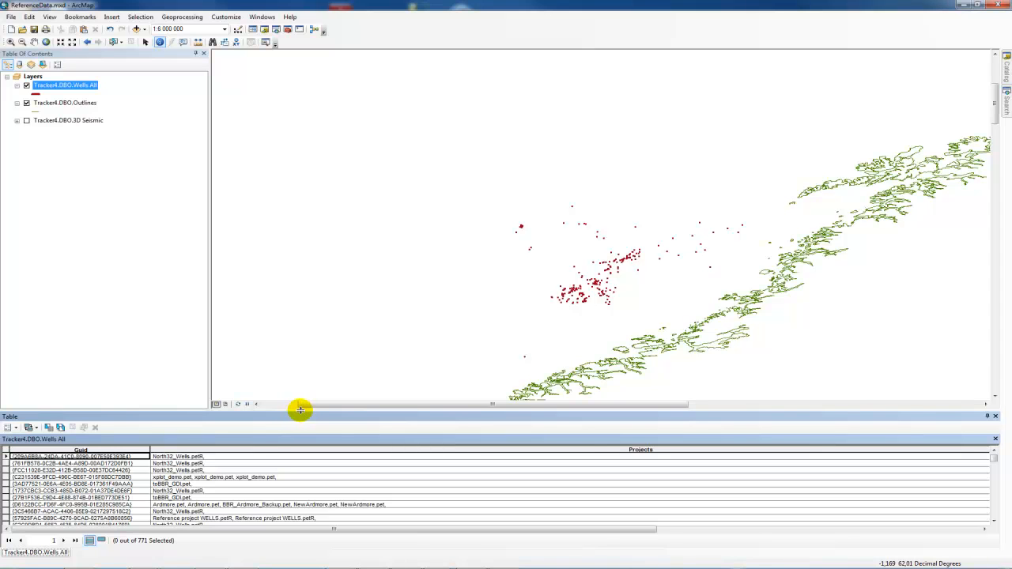
left_click_drag(300, 408, 308, 339)
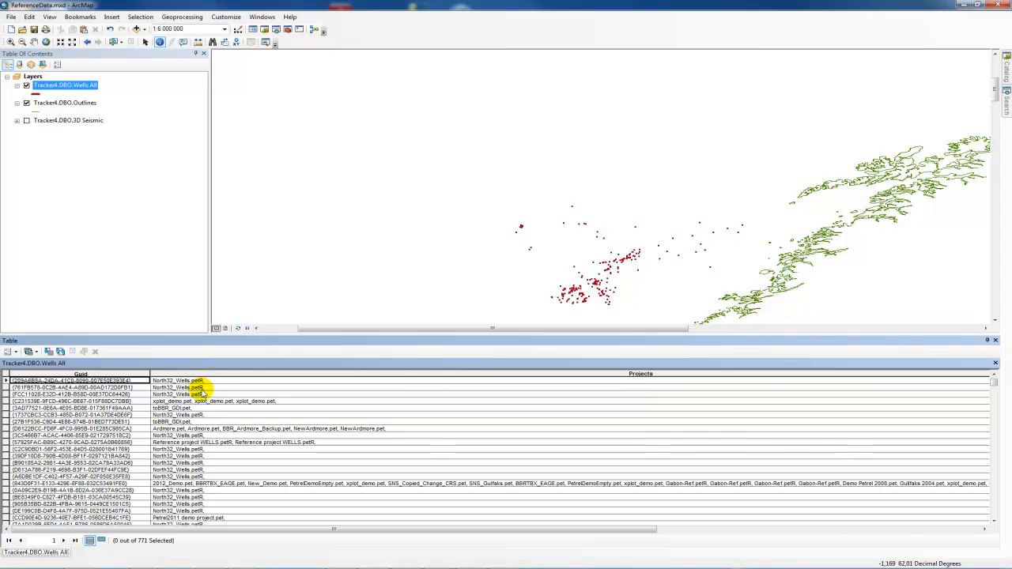
left_click(996, 342)
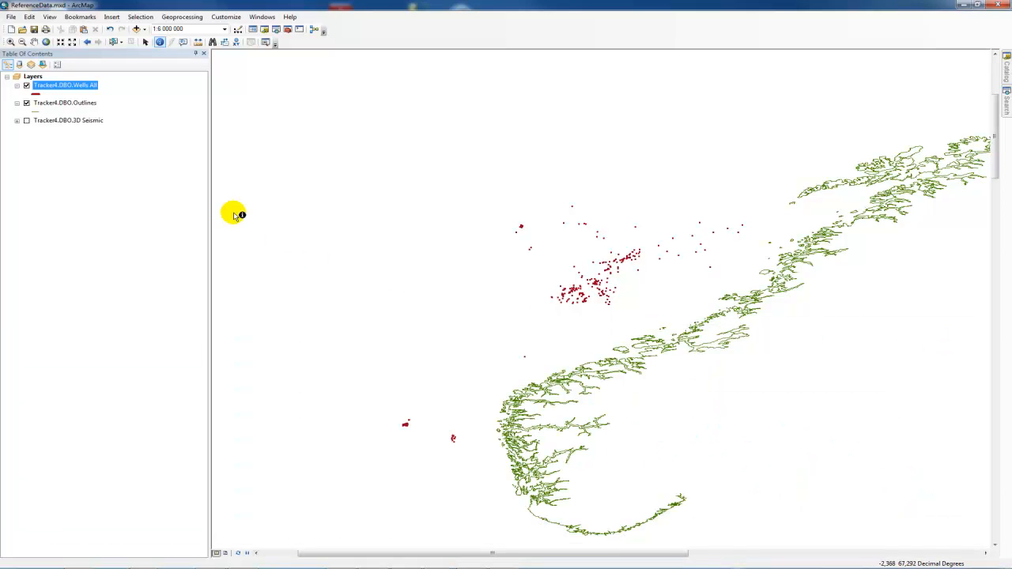
Build, verify and apply the definition query Projects Not Like '%.petR%' on the Wells All layer
double_click(91, 91)
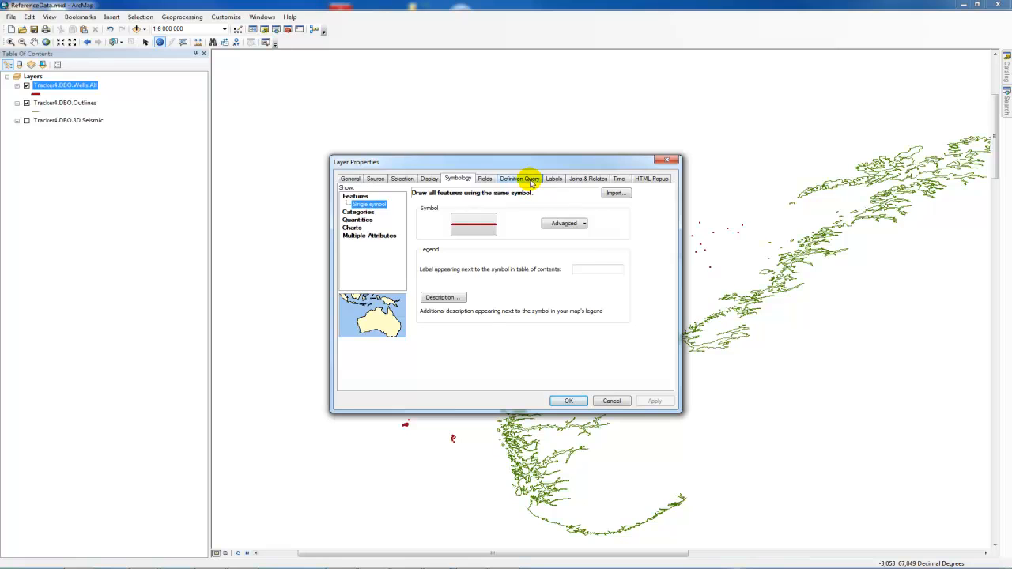
left_click(529, 179)
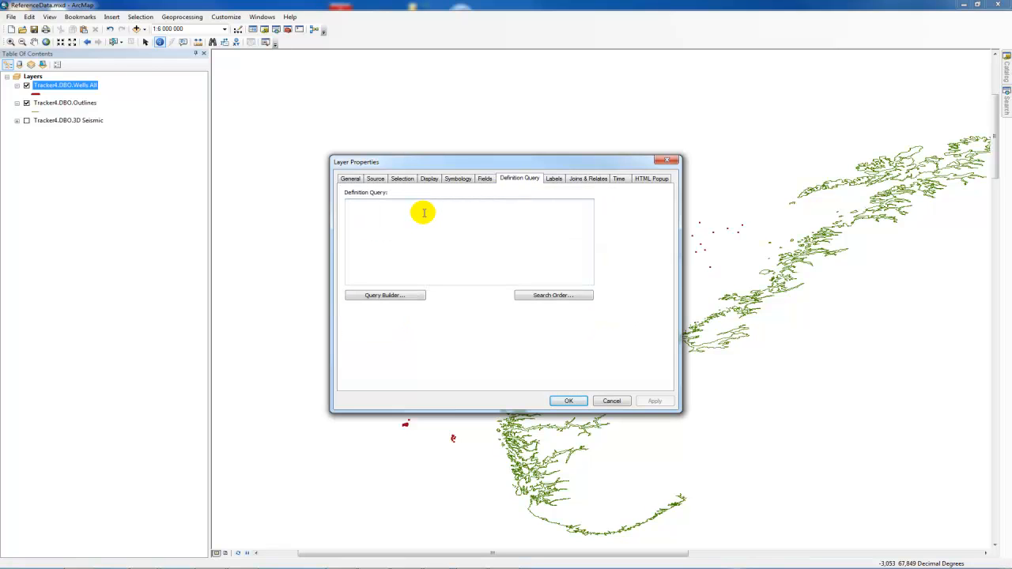
left_click(386, 295)
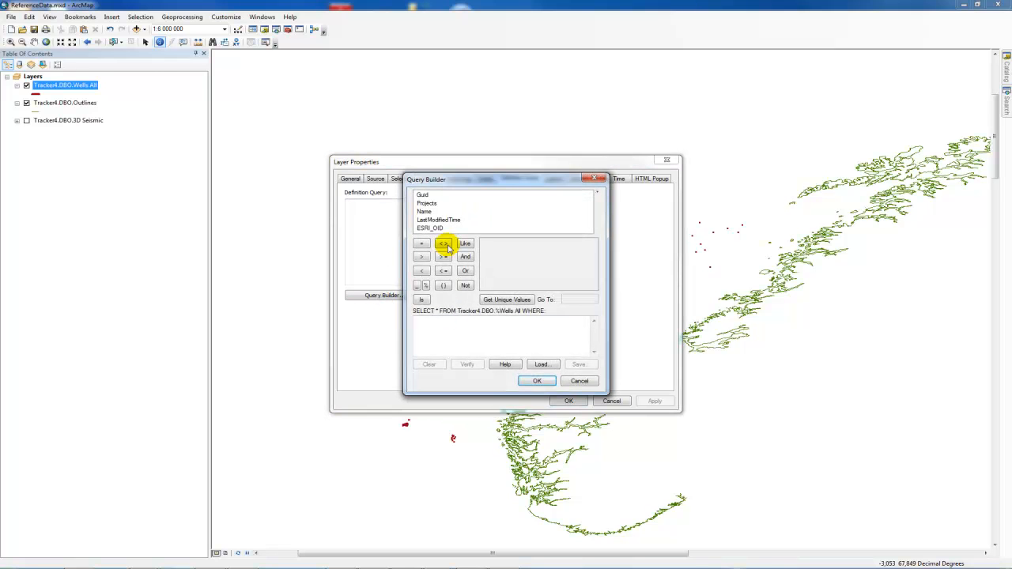
double_click(426, 203)
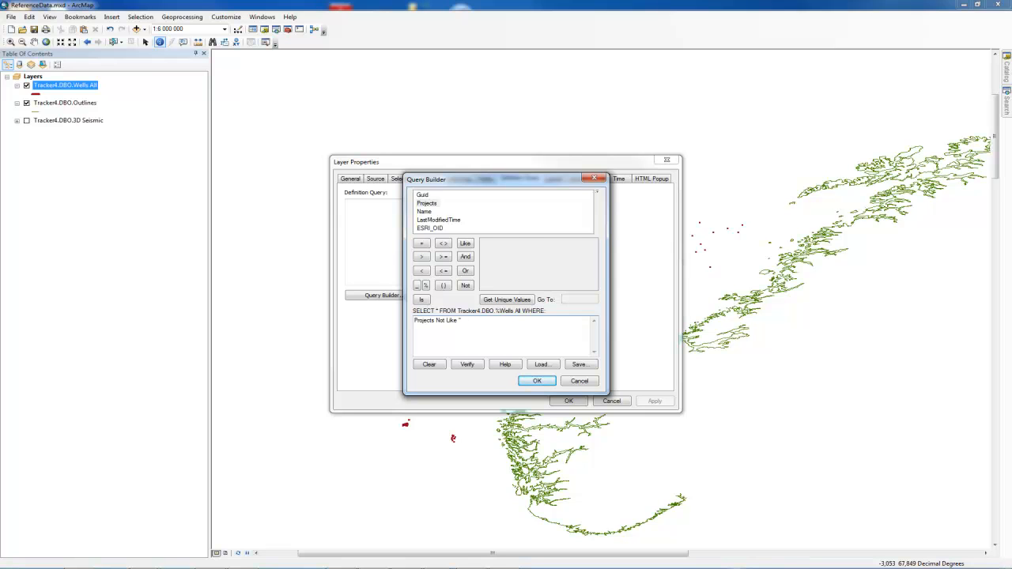
type("%%")
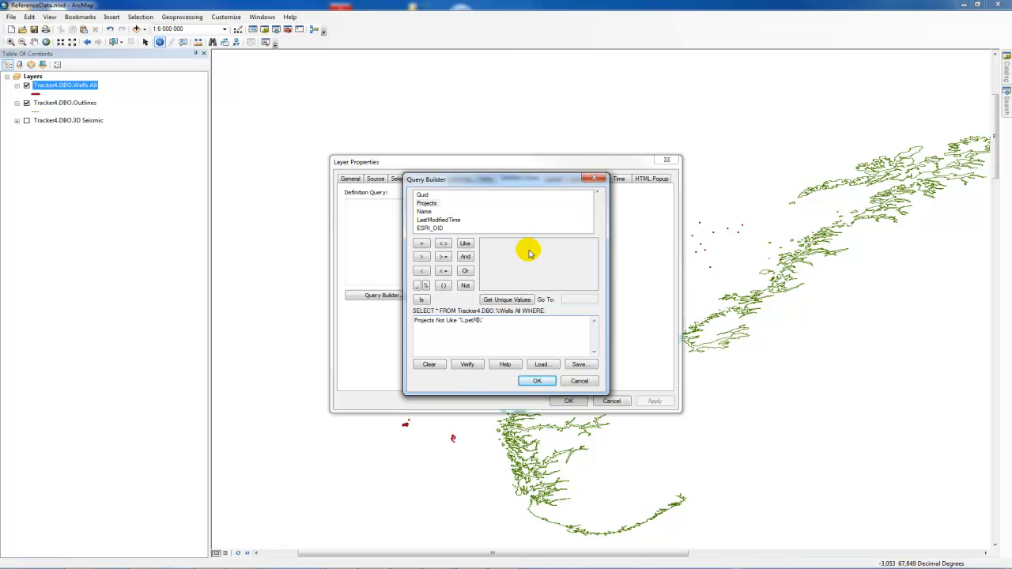
left_click(466, 364)
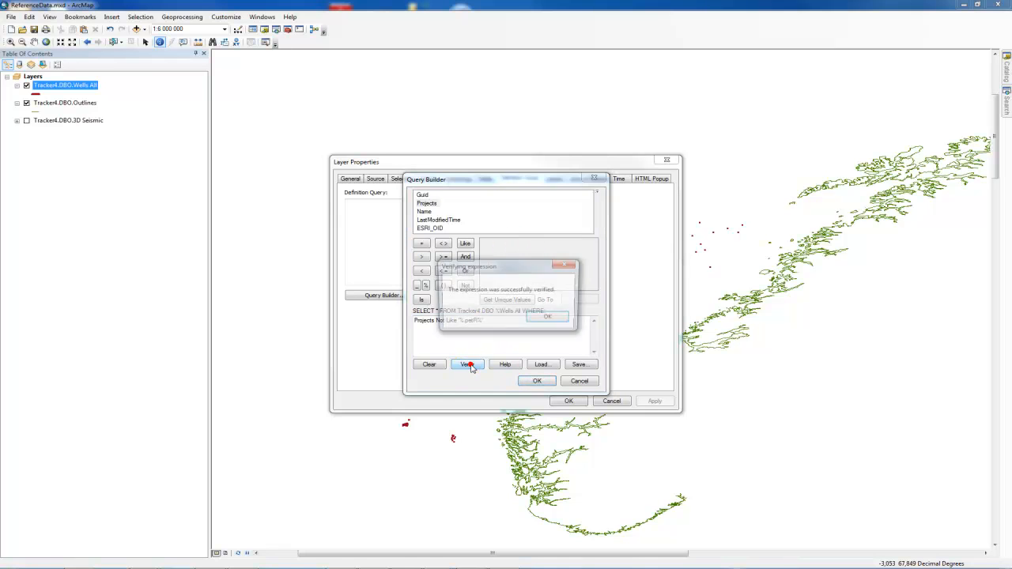
left_click(550, 318)
left_click(539, 380)
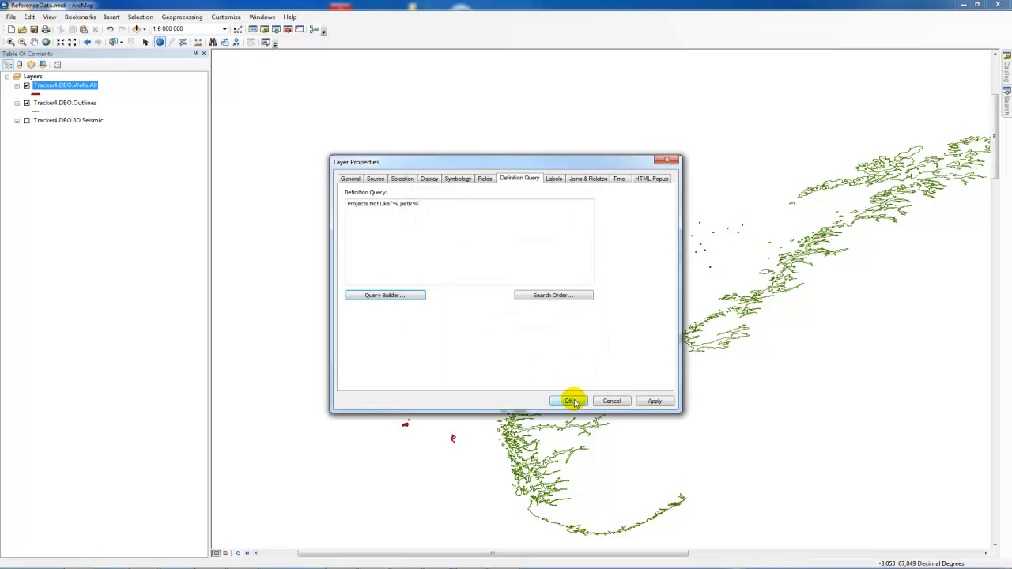
left_click(570, 401)
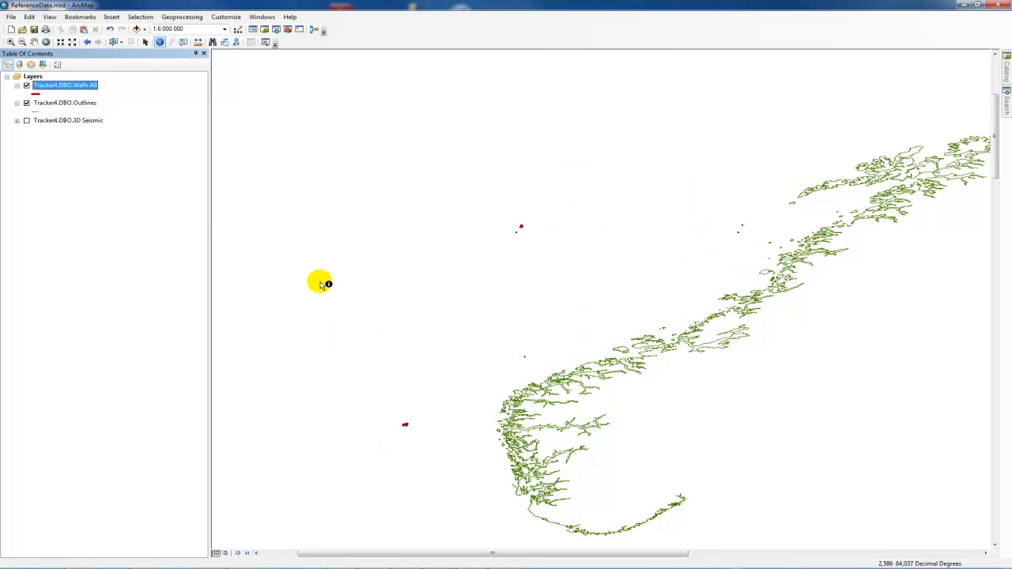
Check the project names of the filtered wells in the Wells All attribute table
right_click(89, 84)
left_click(125, 117)
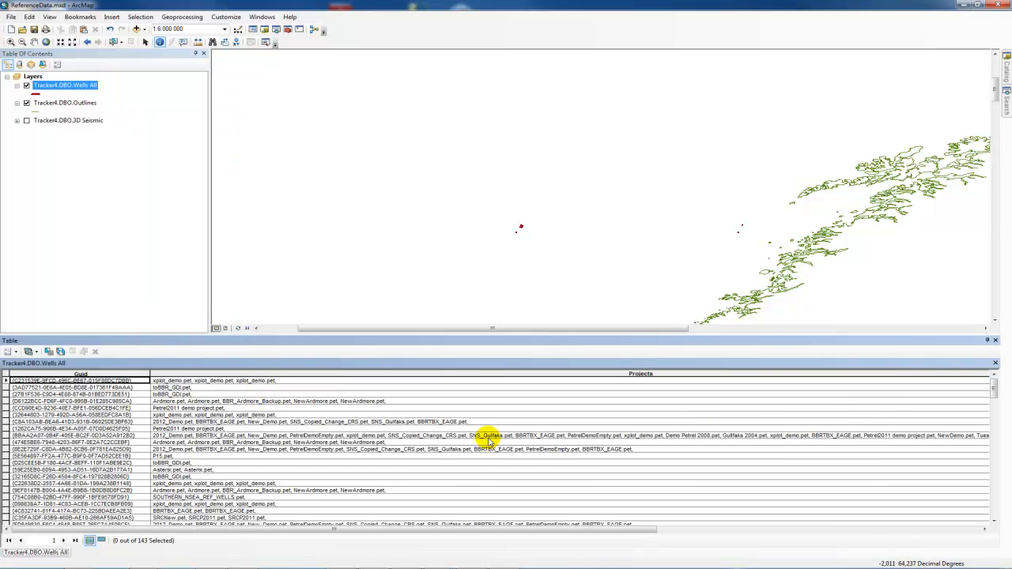
scroll(993, 387, "down", 4)
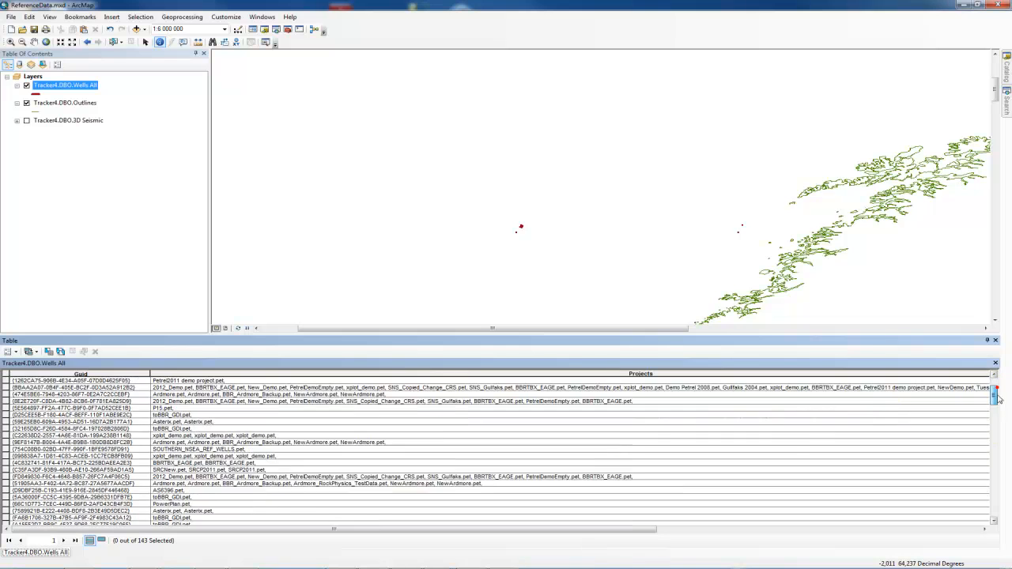
left_click(995, 340)
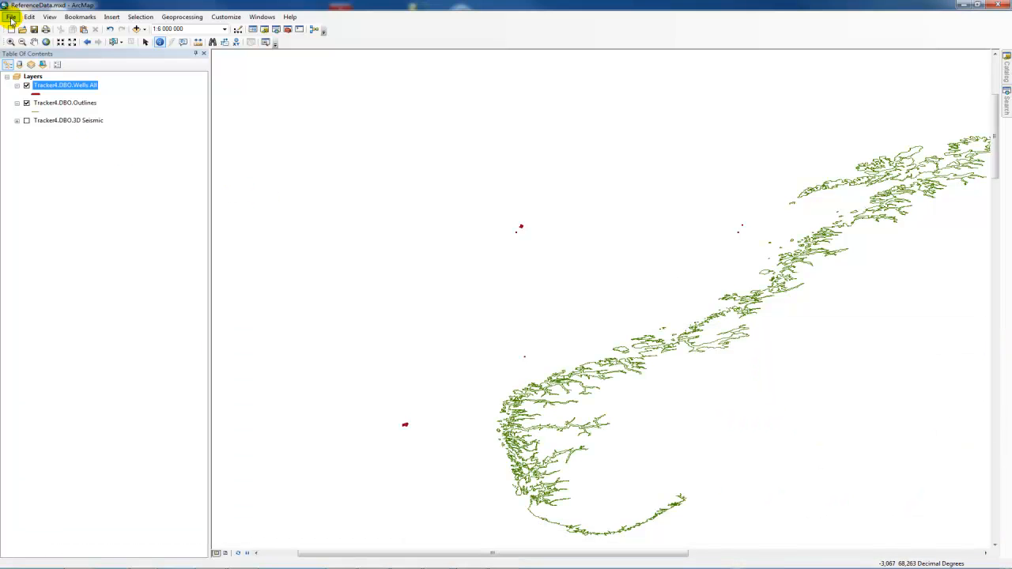
Add a query layer named Reference Wells from the Tracker4.dbo.SpatialWell table, using the saved Tracker database connection
left_click(11, 17)
mouse_move(38, 97)
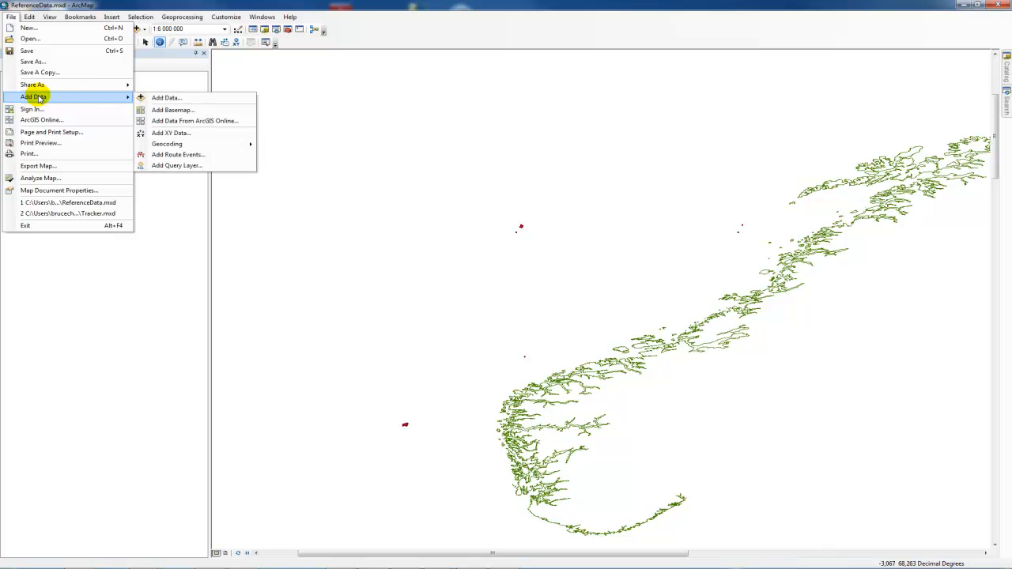
left_click(229, 165)
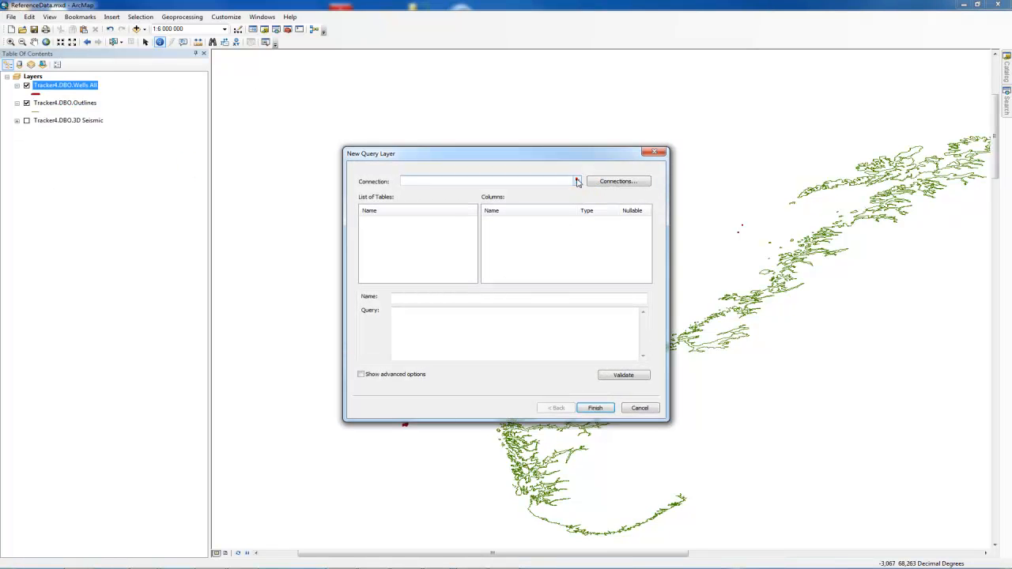
left_click(577, 182)
left_click(536, 190)
left_click_drag(472, 215, 465, 262)
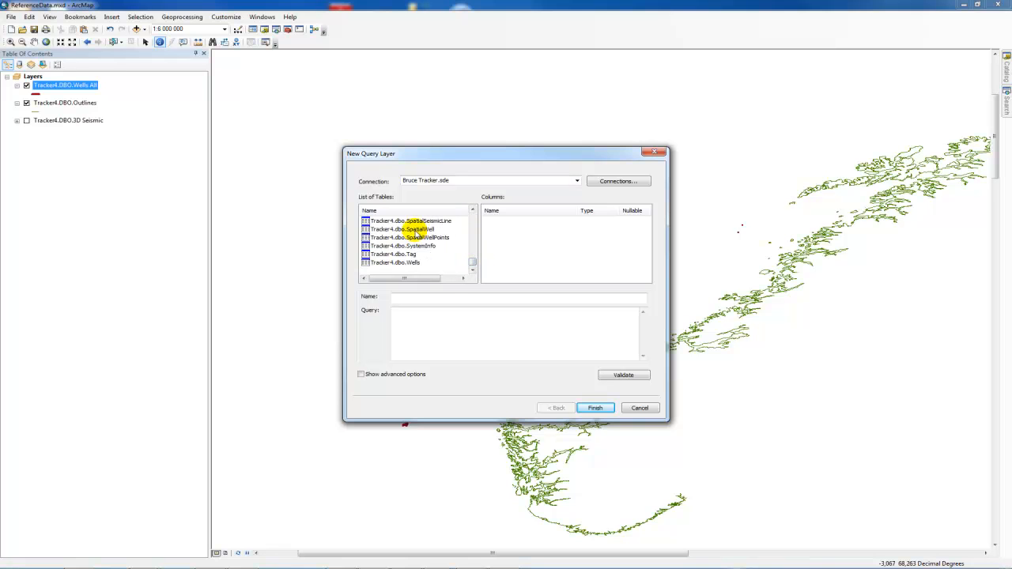
left_click(424, 229)
left_click(444, 299)
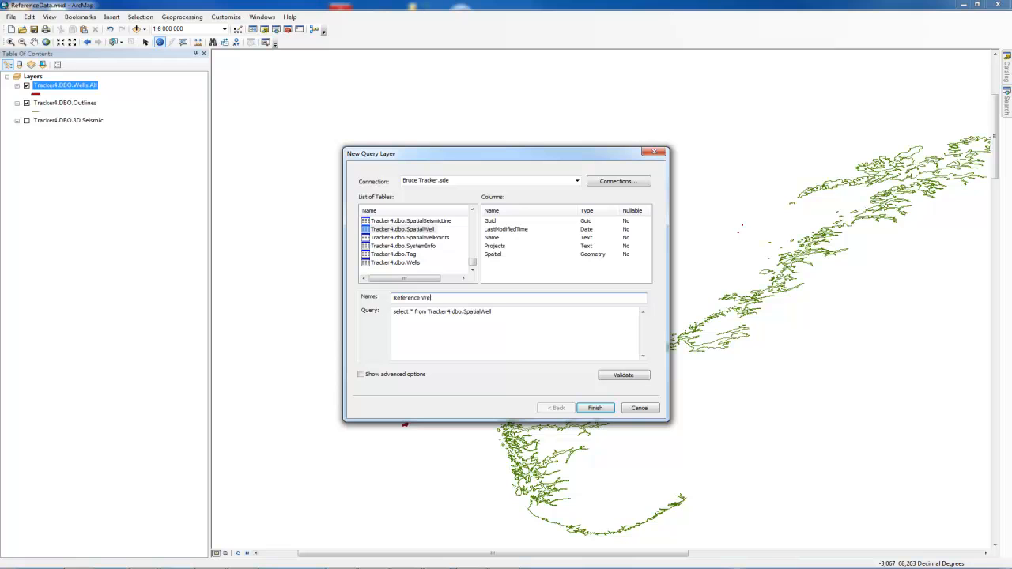
left_click(594, 408)
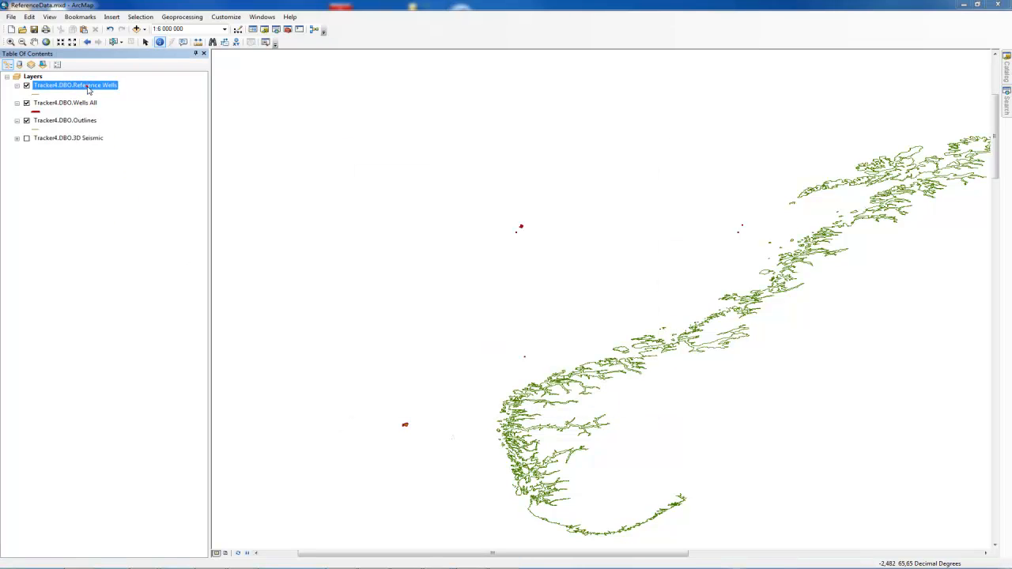
Build, verify and apply the definition query Projects Like '%Nort%' on the Reference Wells layer
double_click(86, 85)
left_click(386, 295)
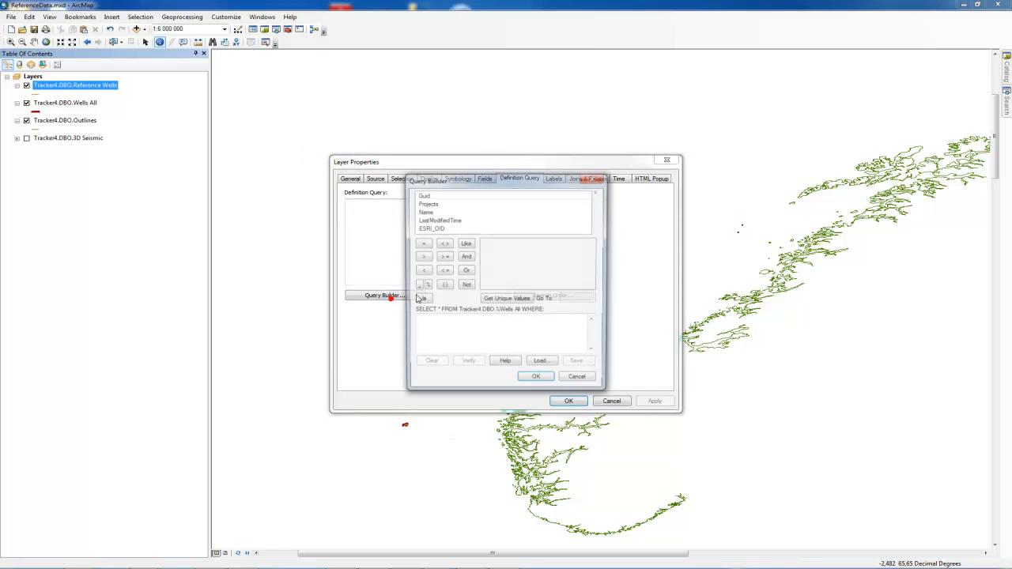
double_click(427, 203)
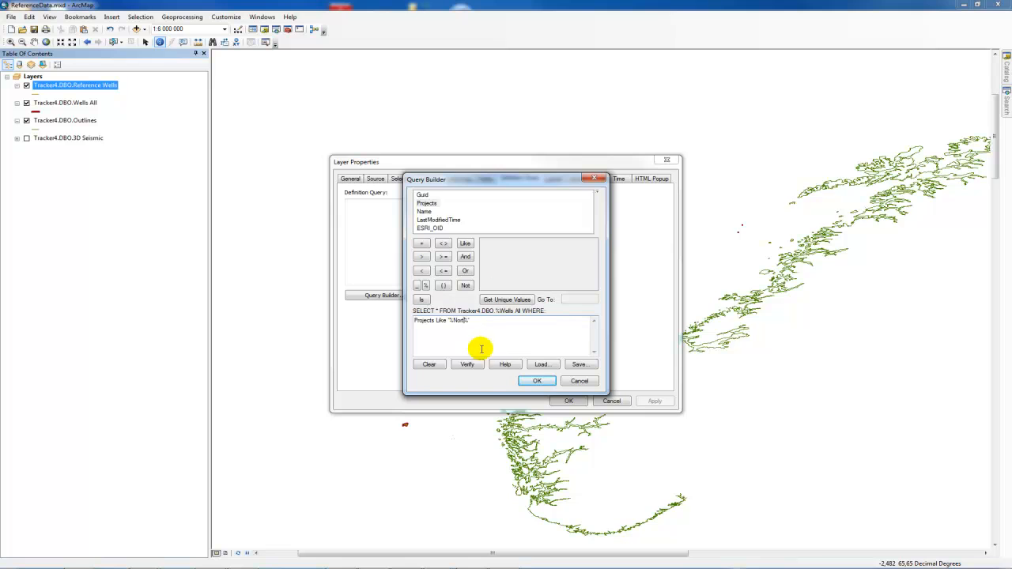
left_click(474, 365)
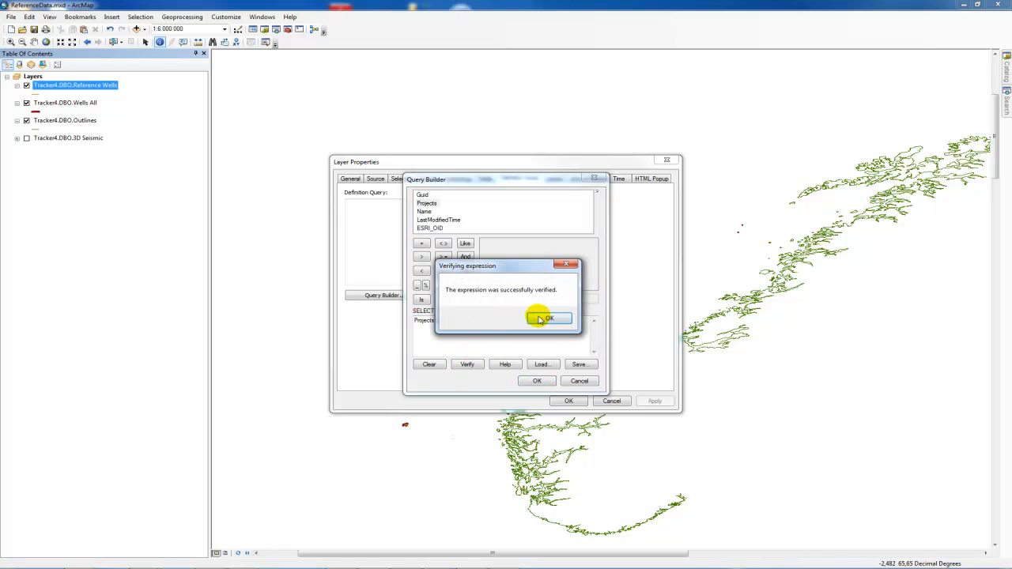
left_click(539, 315)
left_click(536, 380)
left_click(569, 401)
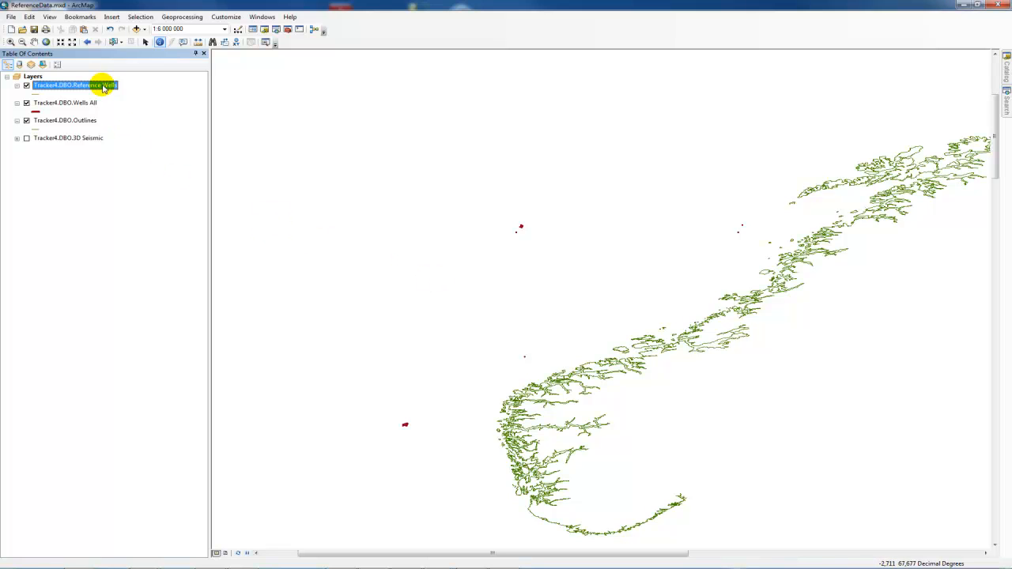
Change the Reference Wells layer's line symbol to bright yellow-green with a larger width
double_click(104, 88)
left_click(458, 178)
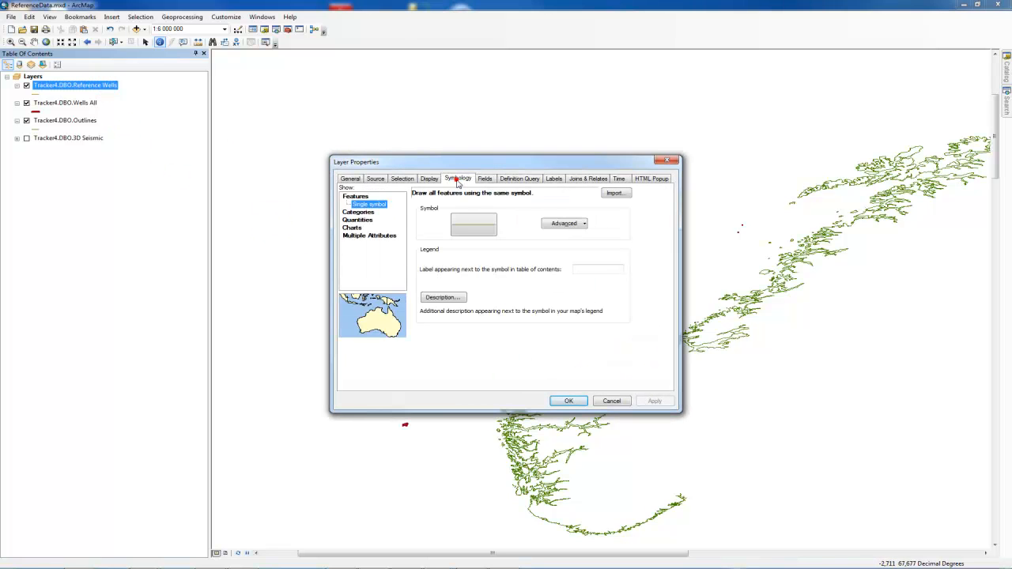
left_click(467, 222)
left_click(510, 106)
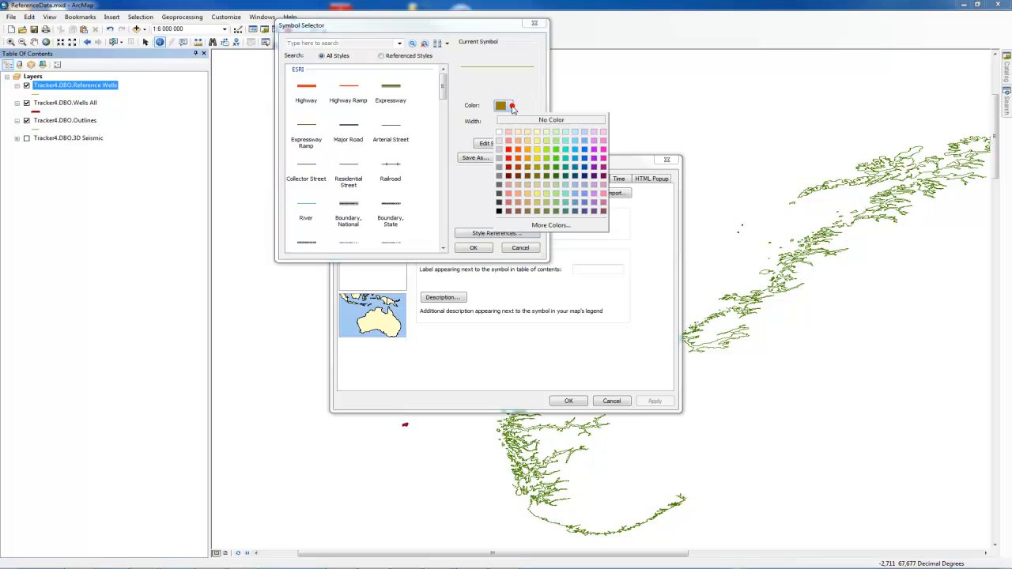
left_click(544, 151)
left_click(520, 120)
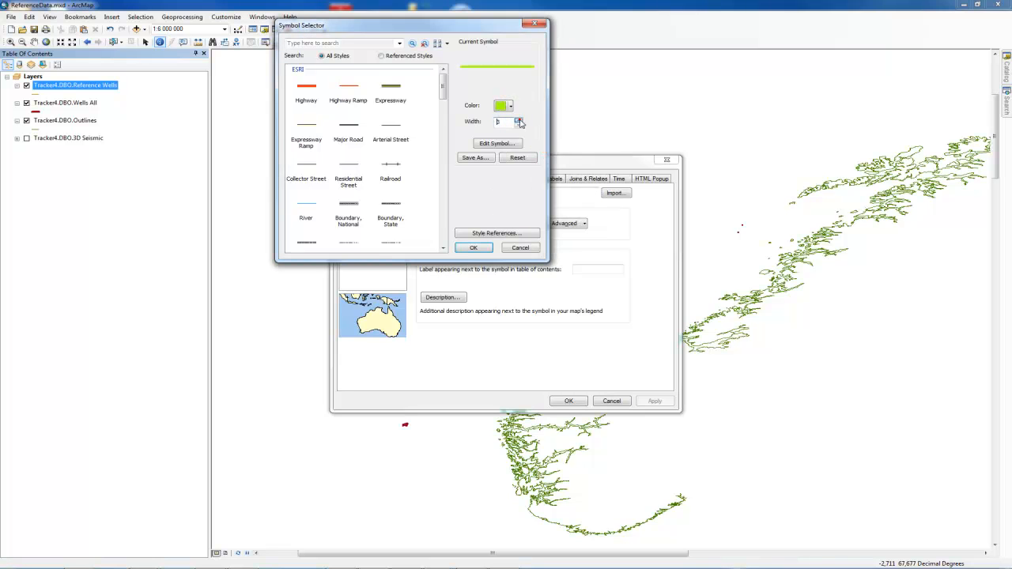
left_click(473, 248)
left_click(569, 400)
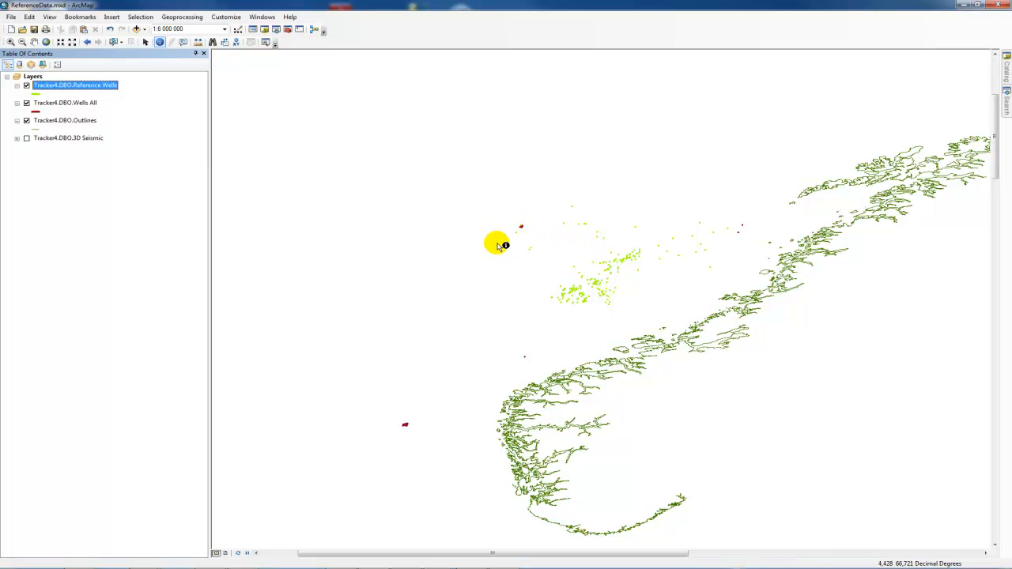
Label the Reference Wells layer's features with the Name field, allow overlapping labels, and inspect the labels on the map
left_click(10, 41)
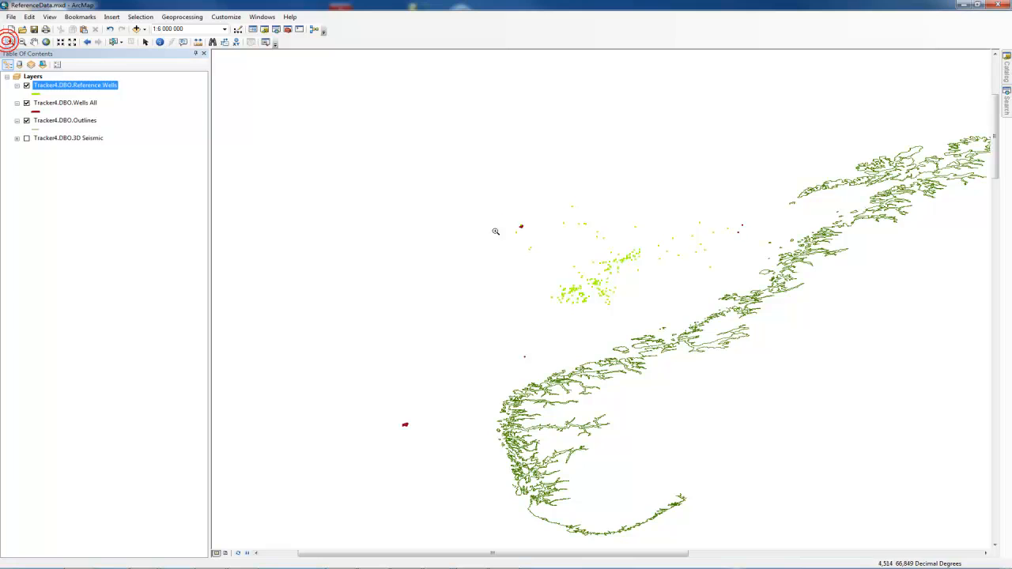
left_click_drag(497, 211, 751, 375)
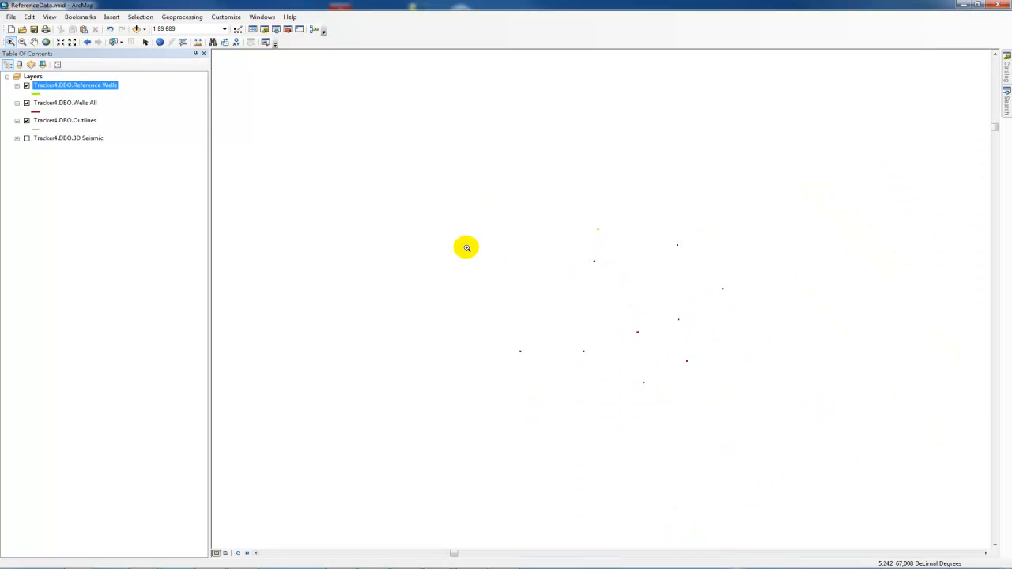
double_click(97, 85)
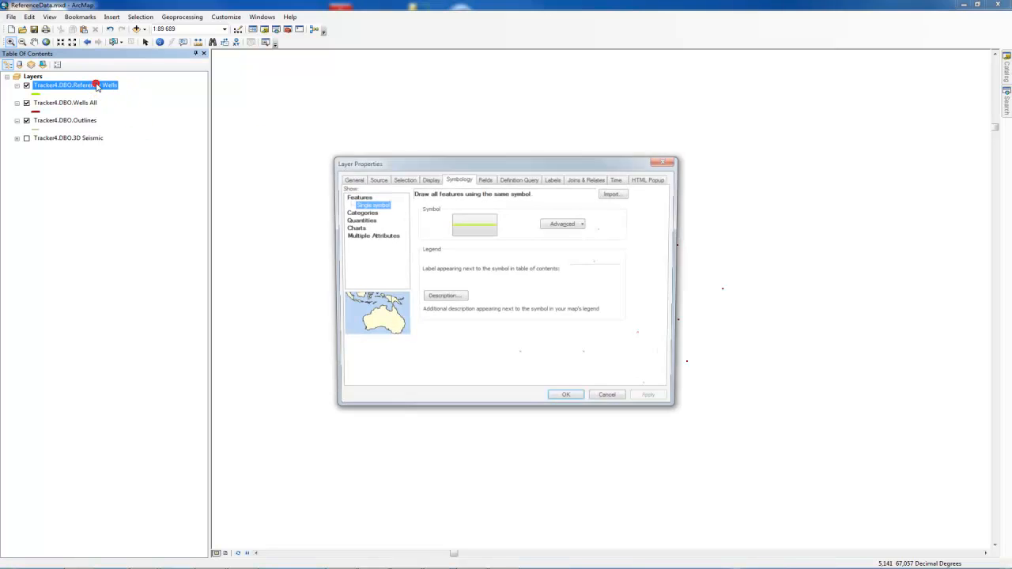
left_click(552, 178)
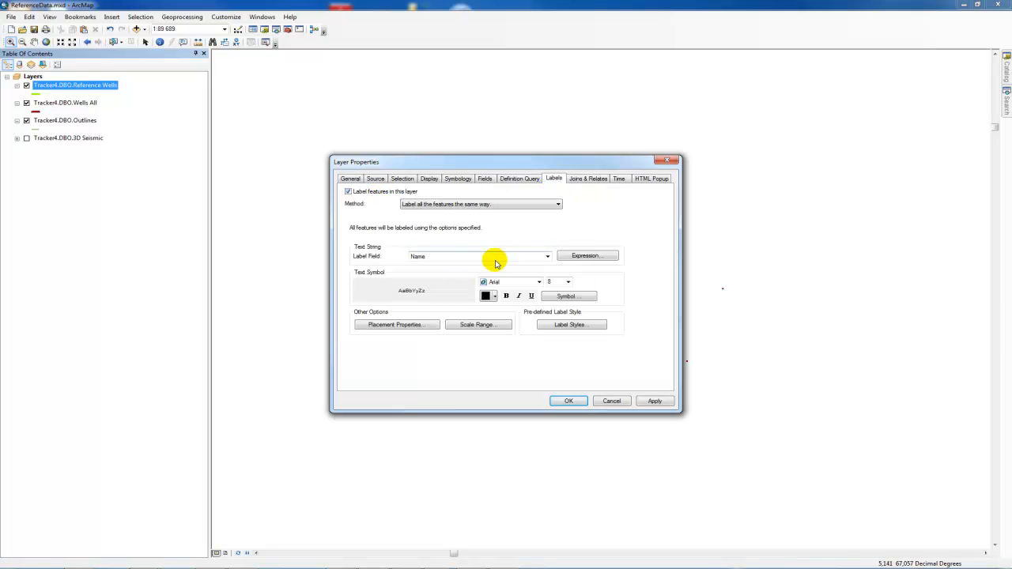
left_click(390, 322)
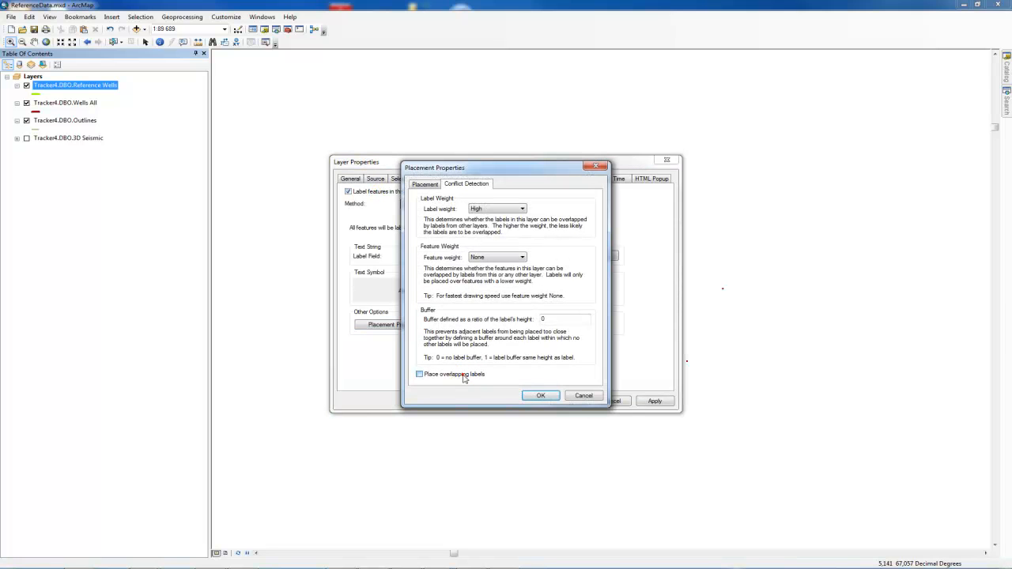
left_click(538, 395)
left_click(653, 401)
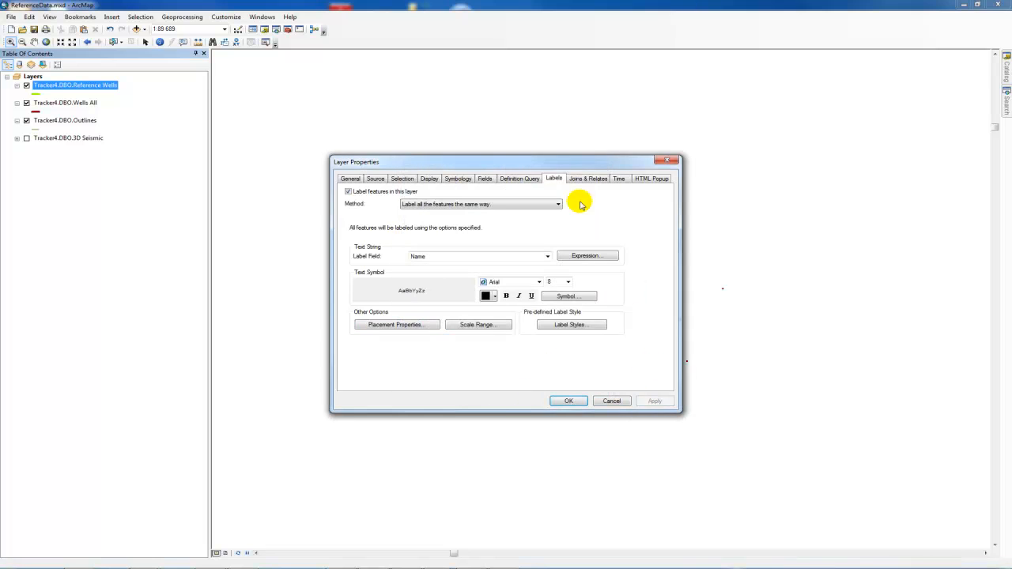
left_click_drag(546, 161, 523, 353)
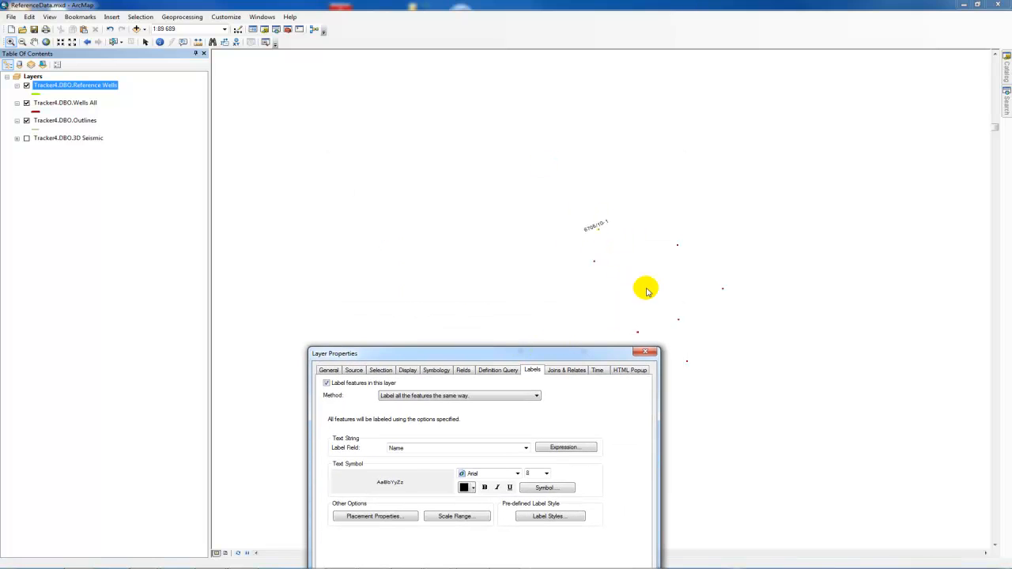
Identify the project well just south of reference well 6705/10-1 and read its attributes
left_click(646, 353)
left_click(160, 42)
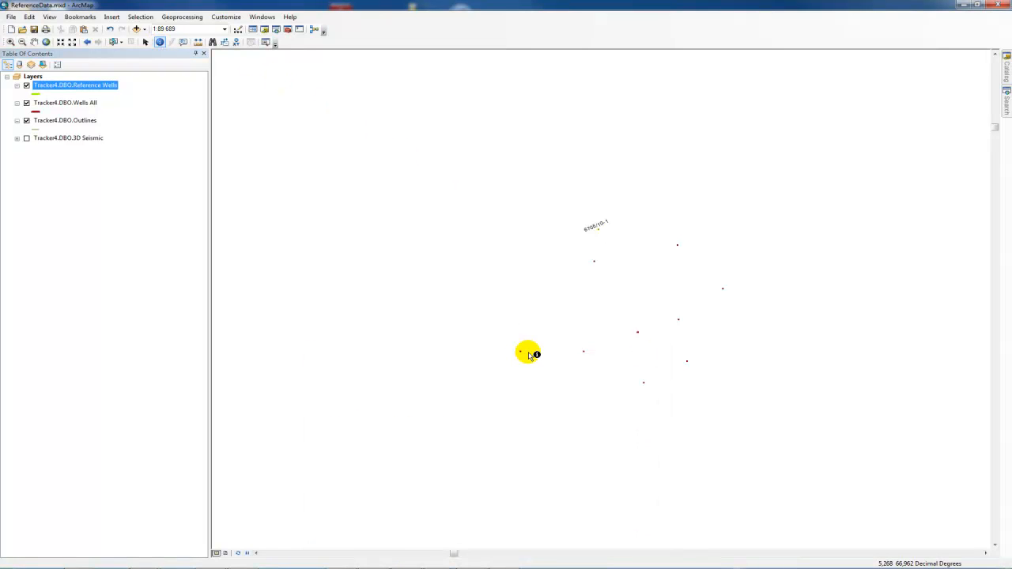
left_click(594, 262)
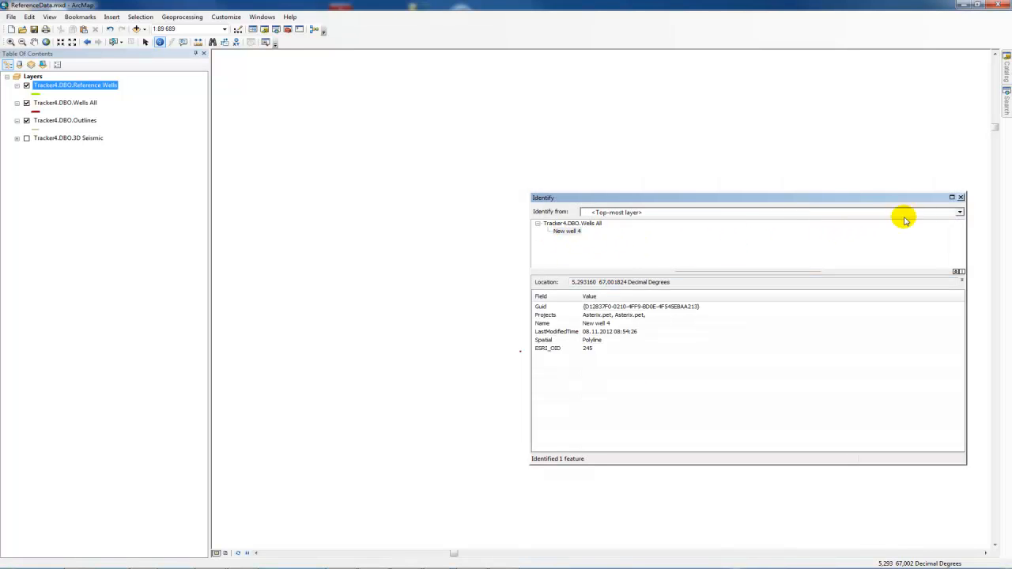
left_click(961, 198)
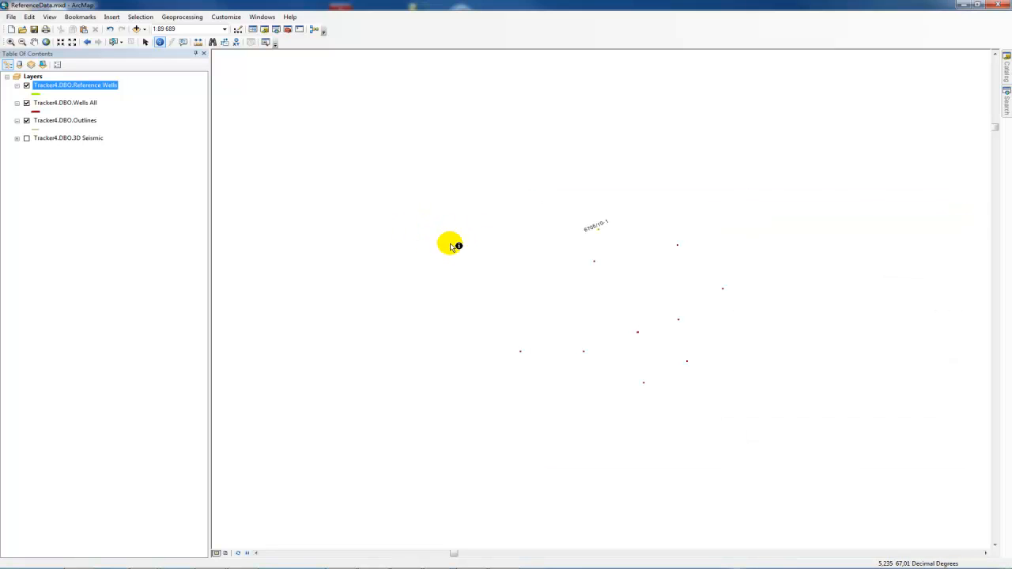
Add the NPD_FactMap WMS layer from the NPD server to the map and review its sublayers
left_click(12, 16)
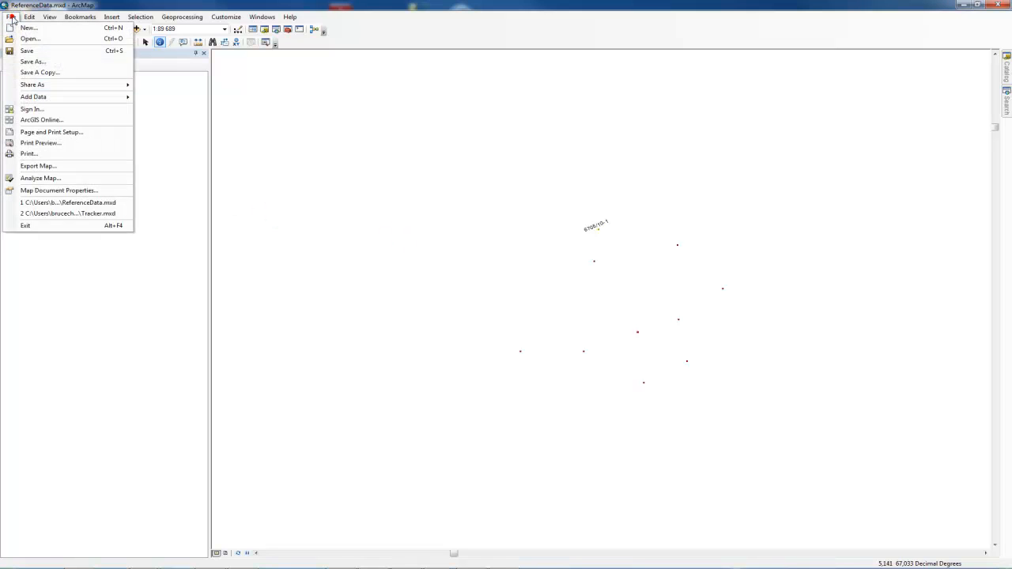
mouse_move(39, 97)
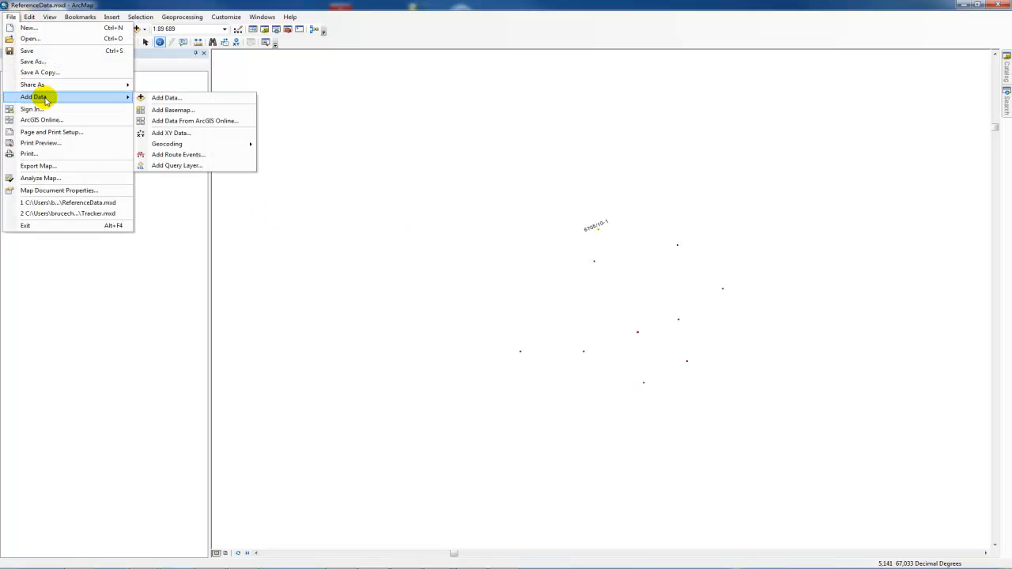
left_click(165, 97)
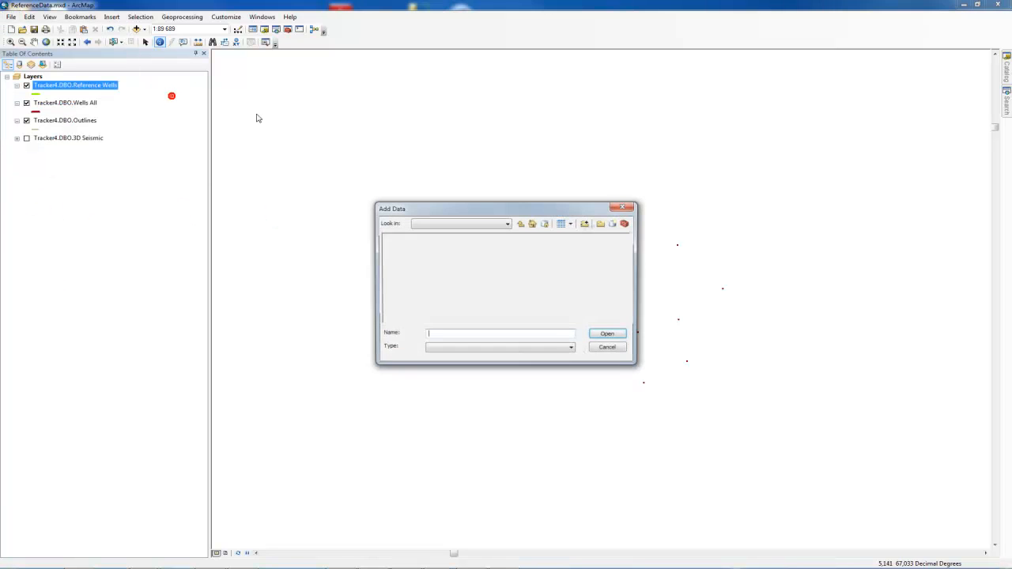
left_click(521, 223)
double_click(579, 245)
left_click(411, 237)
left_click(607, 336)
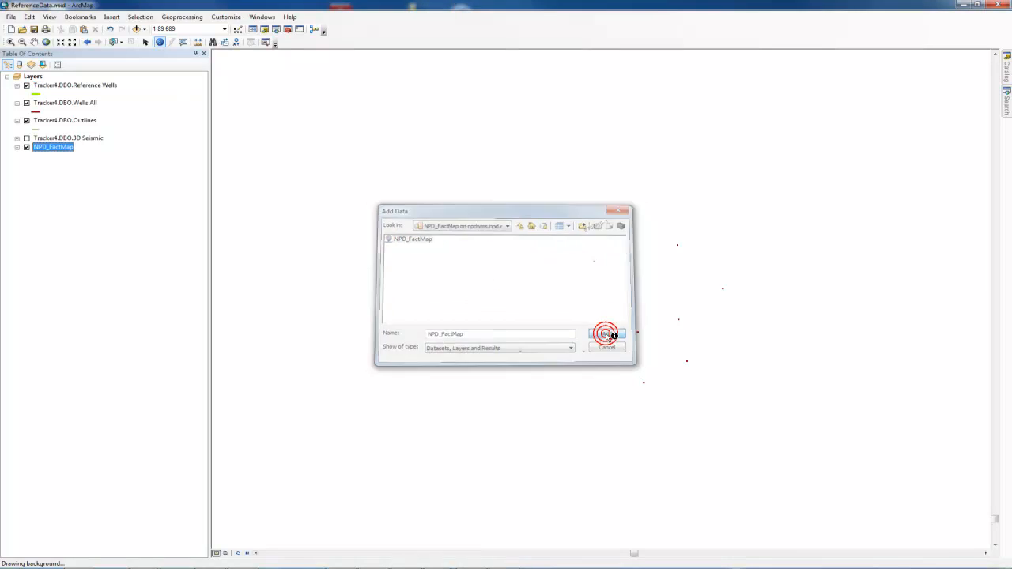
left_click(17, 148)
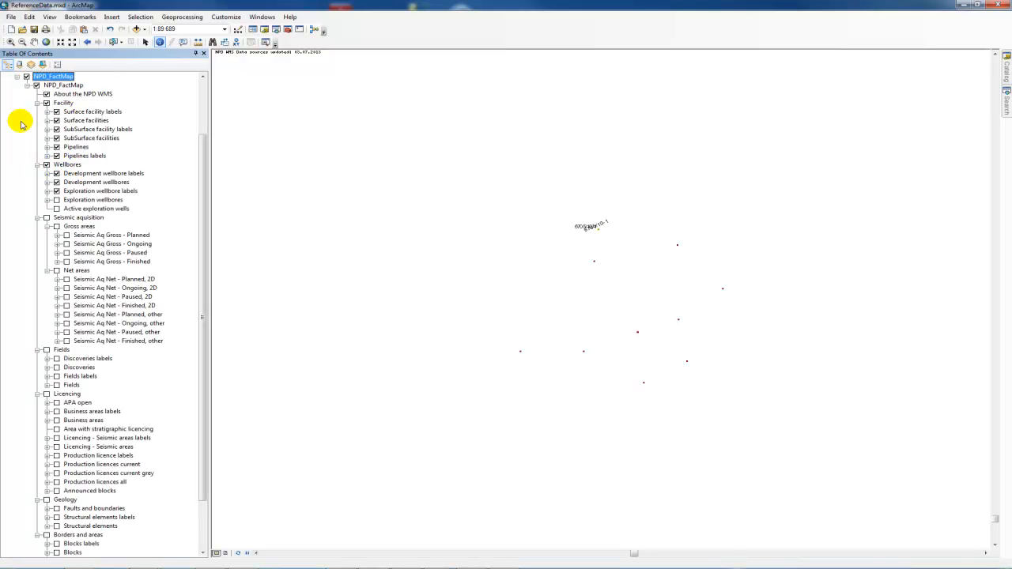
left_click(17, 77)
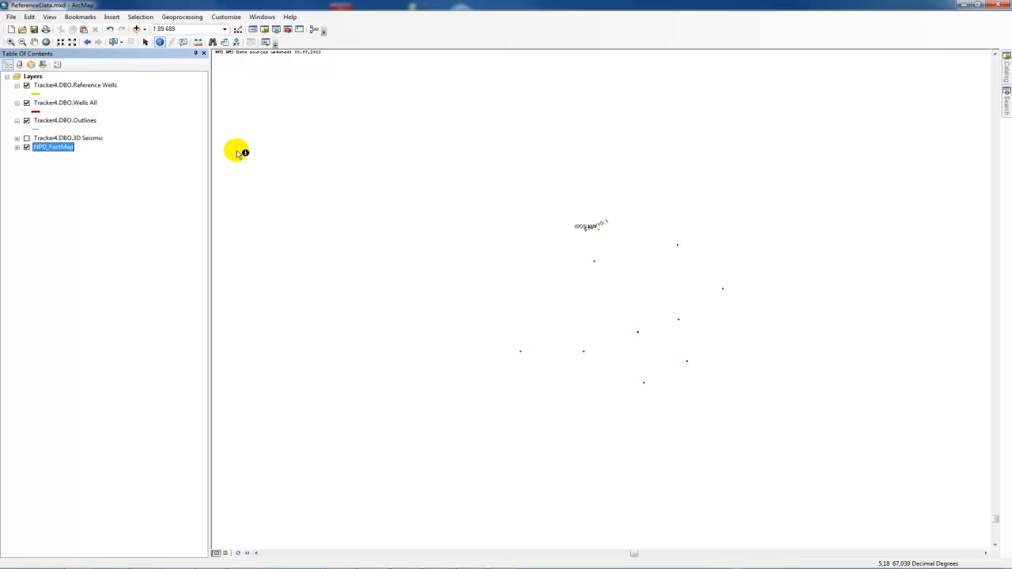
Turn off feature labels for the Reference Wells layer
double_click(83, 85)
left_click(377, 191)
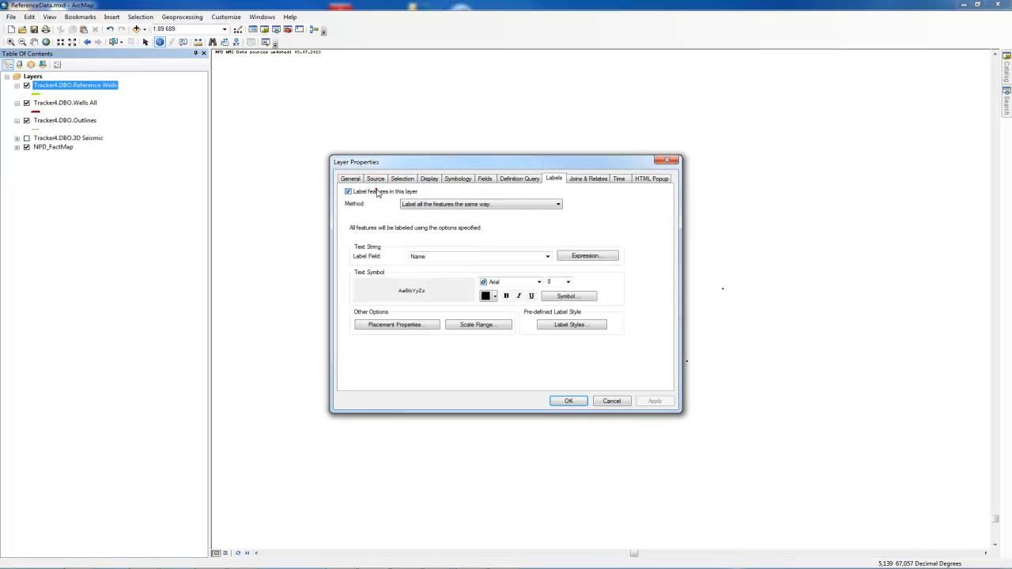
left_click(568, 401)
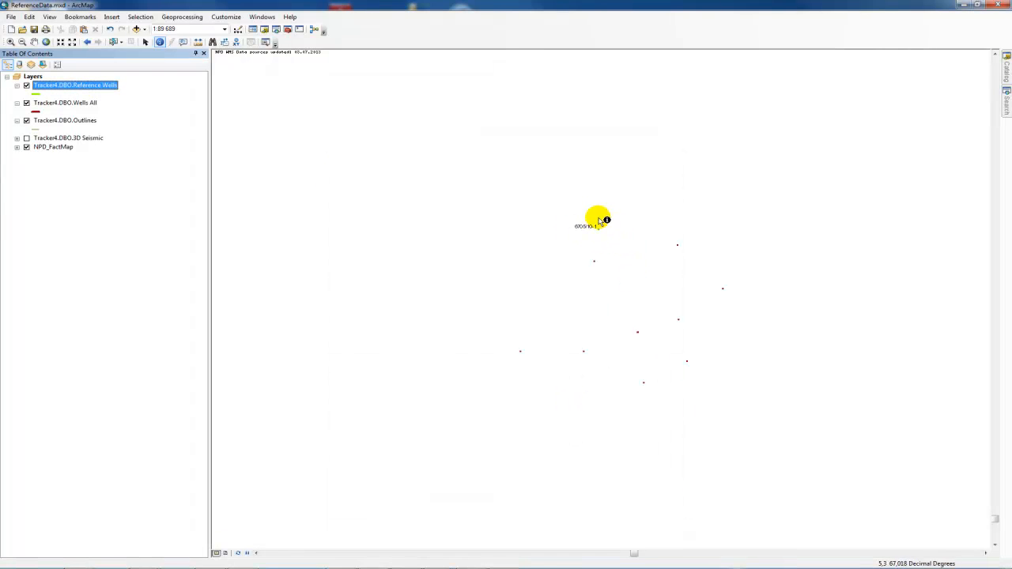
Compare reference well 6705/10-1 with NPD_FactMap up close, and view the full extent of the Reference Wells layer
left_click(11, 41)
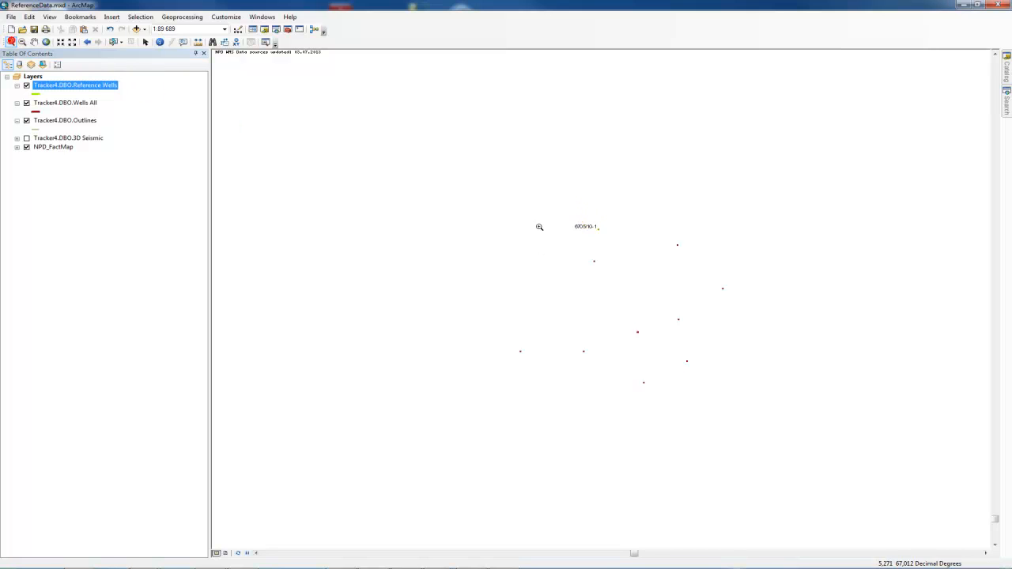
left_click_drag(615, 246, 617, 247)
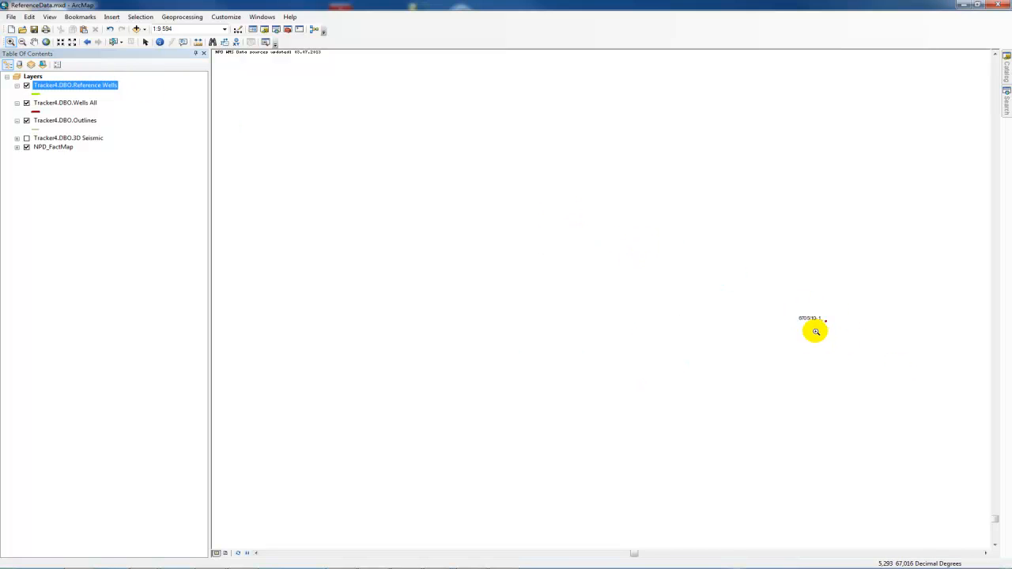
right_click(83, 86)
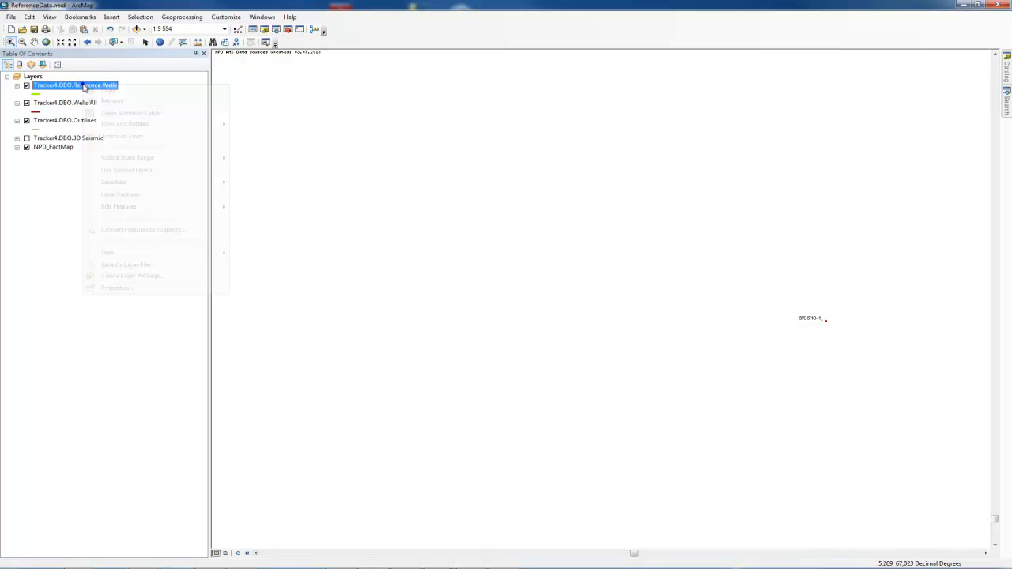
left_click(118, 136)
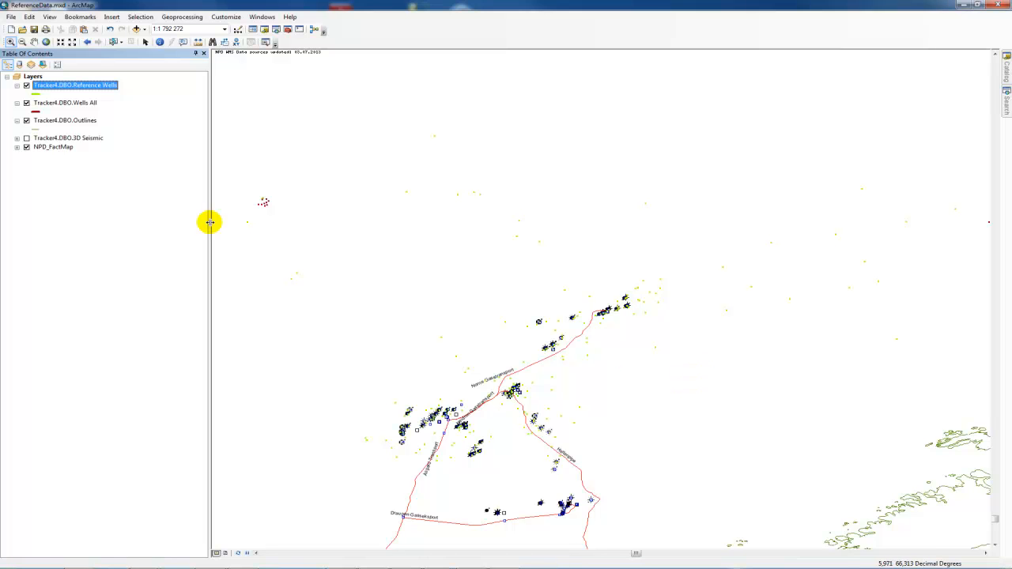
Hide the NPD_FactMap layer, show the 3D Seismic layer and fit the map to the seismic layer's extent
left_click(26, 147)
left_click(26, 139)
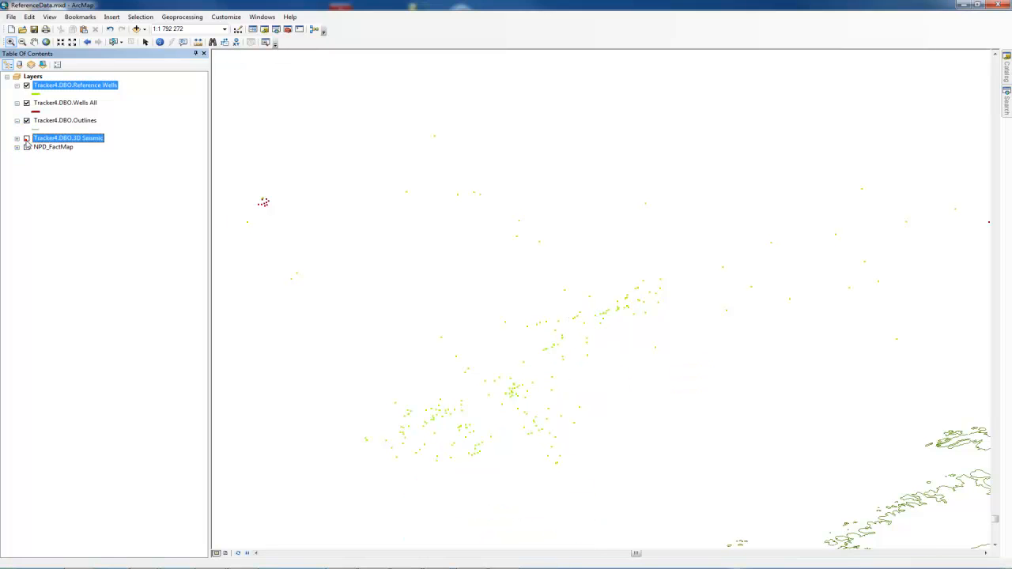
right_click(47, 138)
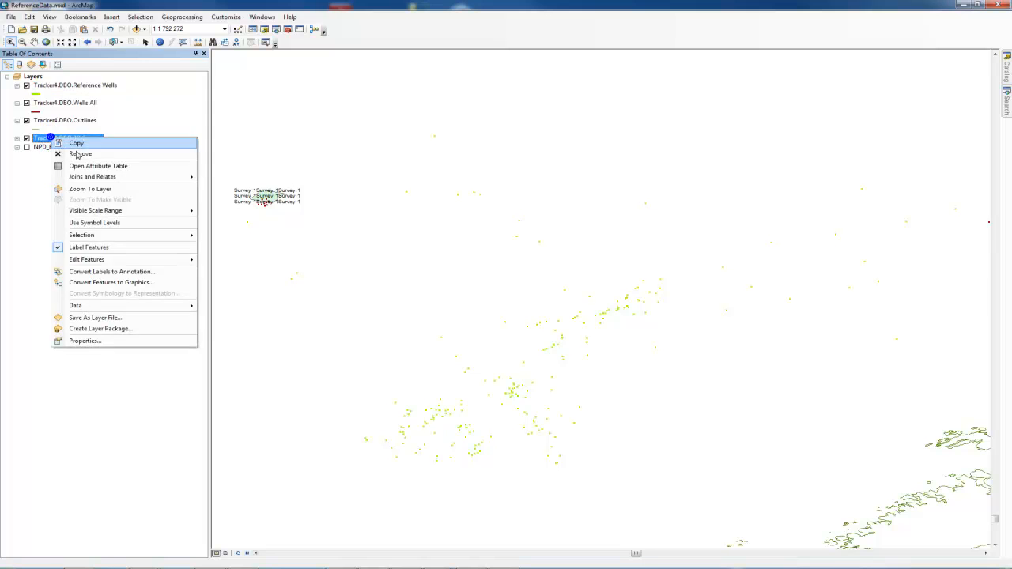
left_click(87, 189)
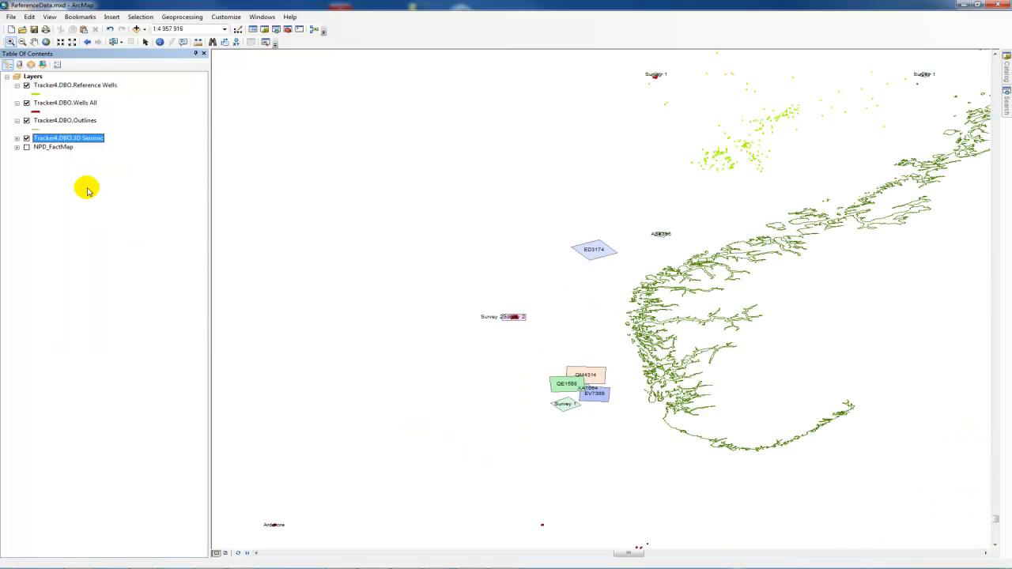